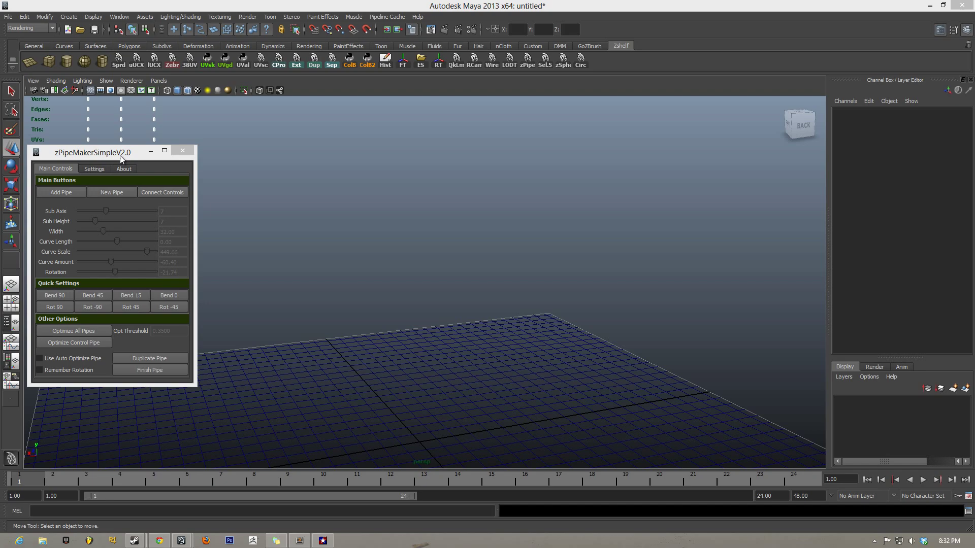
Create a straight vertical pipe from six stacked segments at the grid centre
alt+right_drag(429, 248, 461, 260)
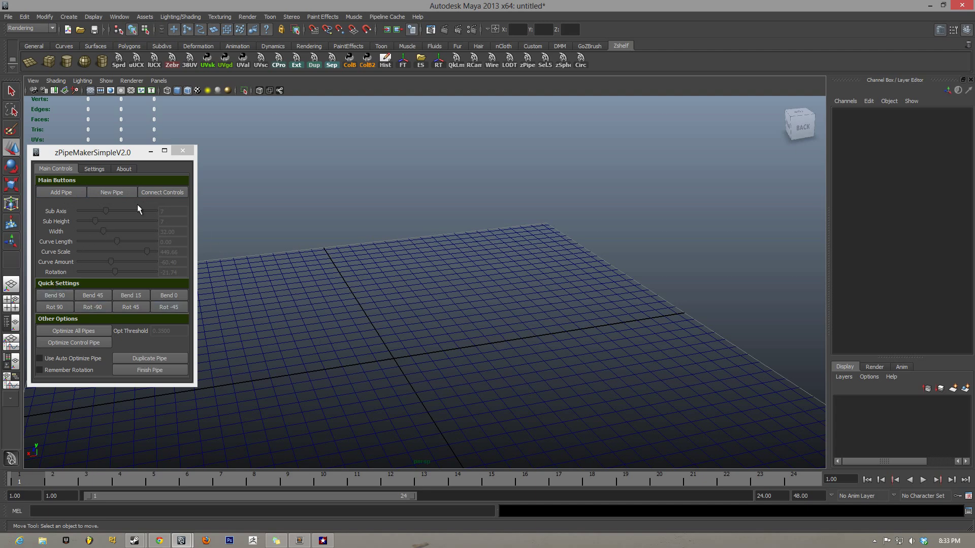
click(47, 192)
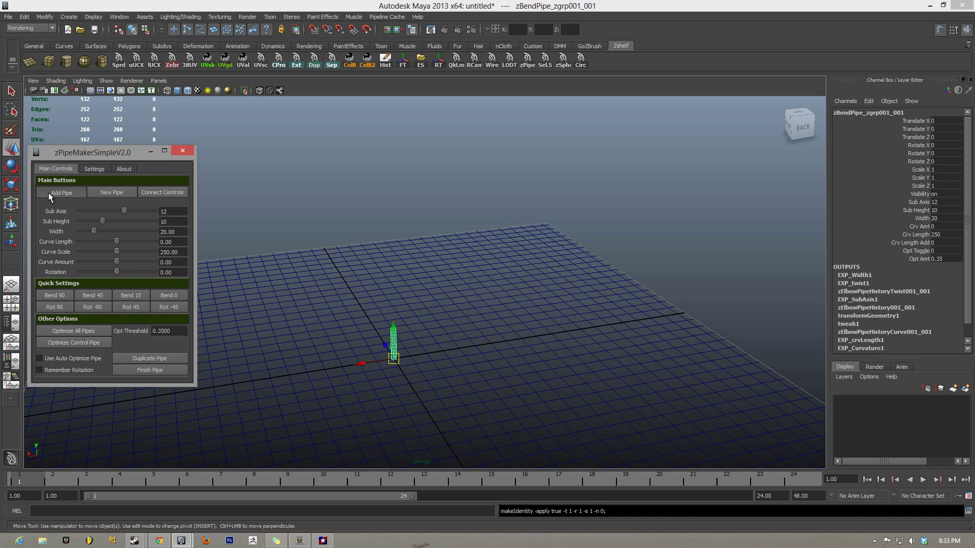
click(60, 195)
scroll(411, 272, up, 5)
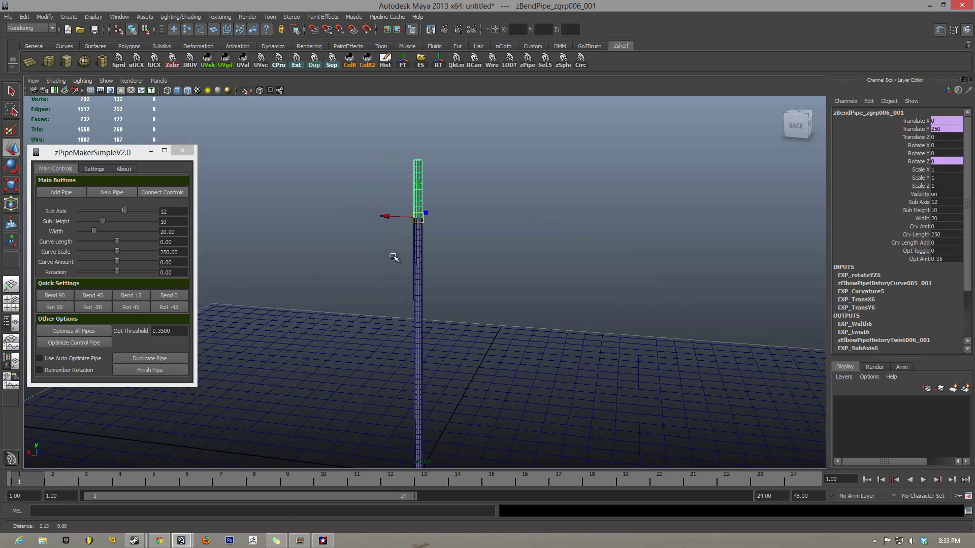
Set Sub Axis to 10 and Width to 30, and bend the top segment with Curve Scale 335.57, Curve Amount 87.18 and Rotation 50.74
alt+drag(416, 268, 198, 287)
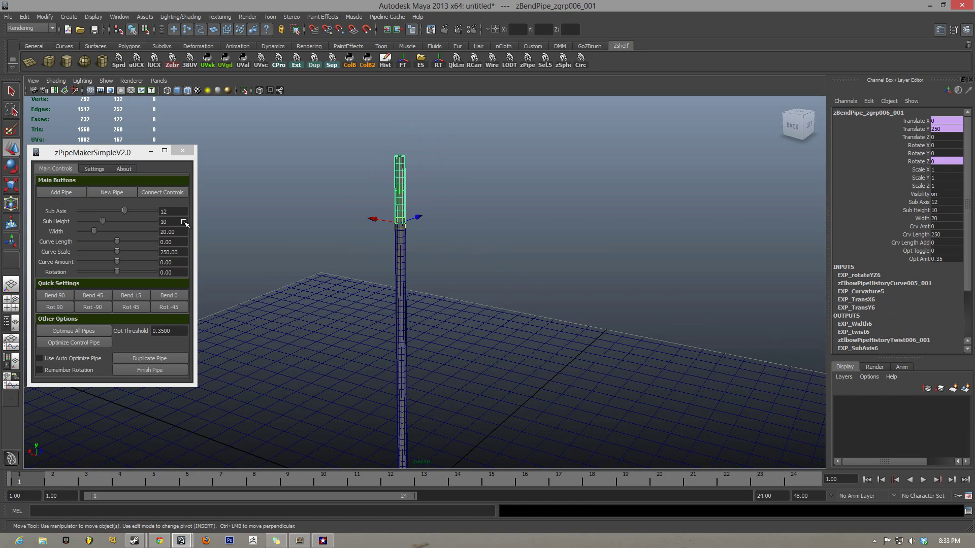
scroll(348, 236, up, 5)
alt+middle_drag(344, 233, 383, 294)
scroll(387, 309, up, 1)
alt+middle_drag(389, 242, 406, 306)
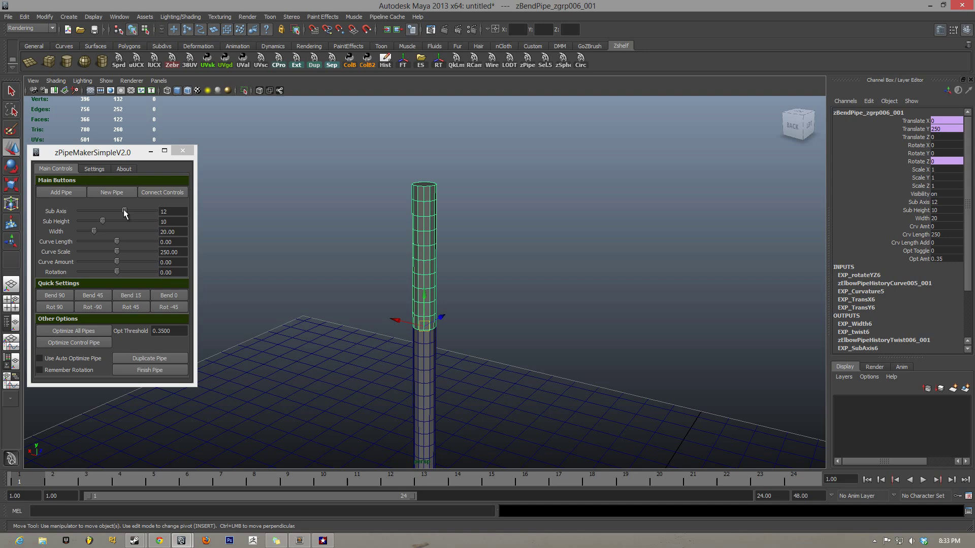
drag(124, 210, 119, 249)
drag(118, 251, 123, 276)
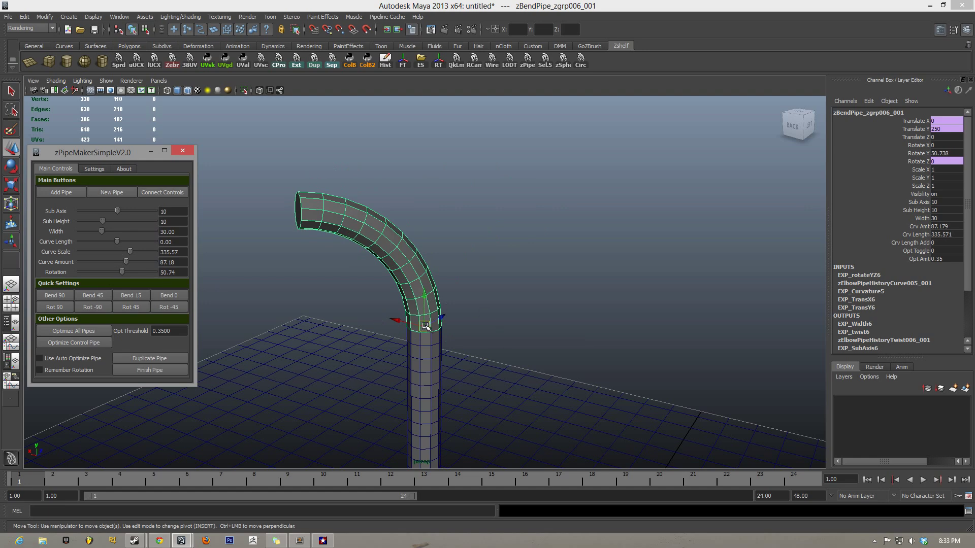
Add another segment at the end of the bend and set its Rotation to 268.19
click(58, 192)
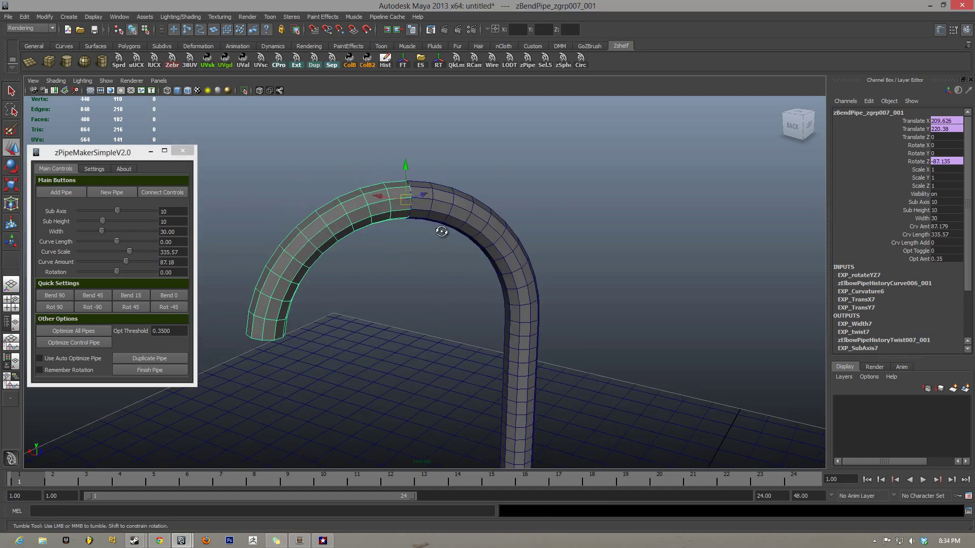
drag(122, 272, 146, 272)
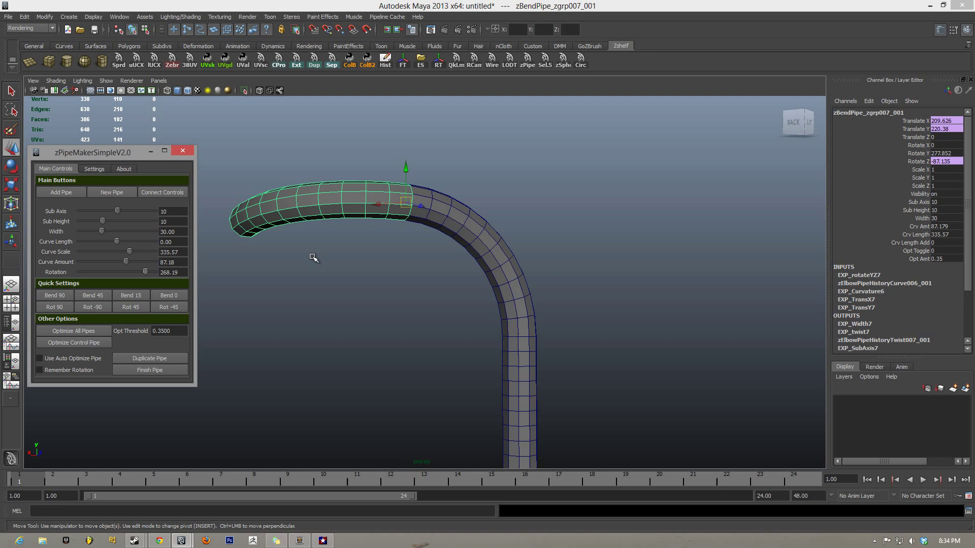
alt+drag(311, 257, 441, 307)
Select the straight segment directly below the first bend and connect the pipe controls to it
click(395, 248)
click(395, 247)
alt+right_drag(441, 307, 468, 316)
alt+drag(467, 316, 428, 250)
key(ctrl+z)
key(ctrl+z)
key(ctrl+z)
key(ctrl+z)
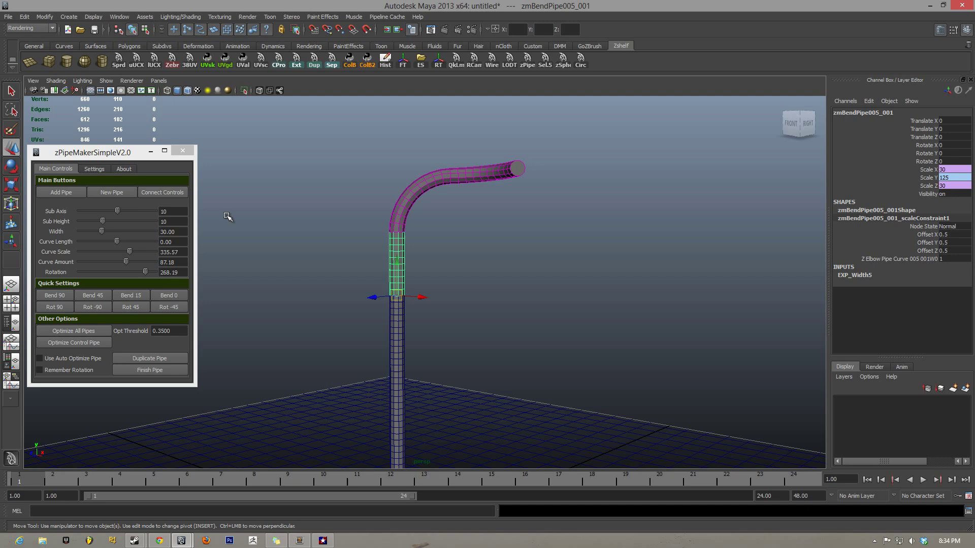
click(166, 193)
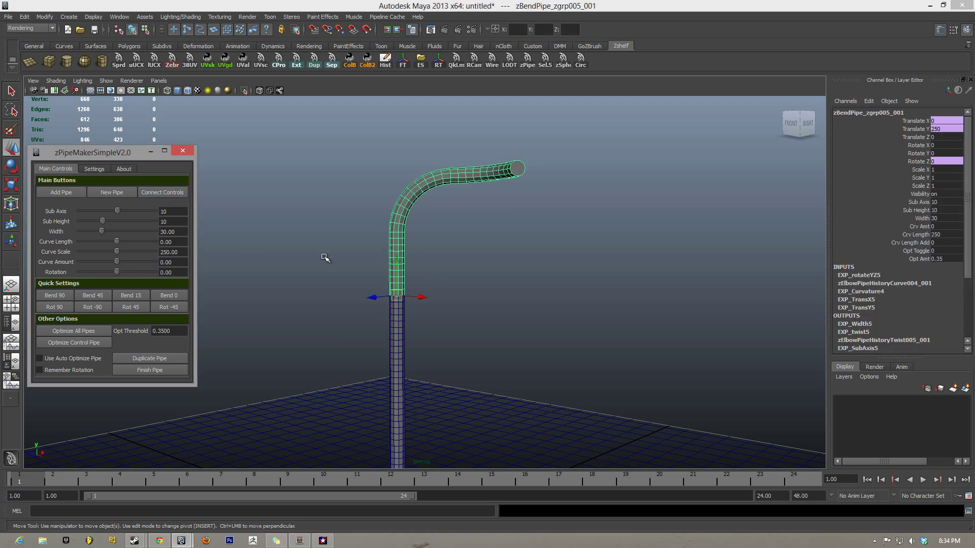
Bend the connected segment with Curve Scale 451.34 and Curve Amount -178.48
scroll(357, 256, up, 4)
alt+drag(356, 256, 407, 269)
mouse_move(116, 261)
mouse_down()
mouse_move(126, 261)
mouse_move(108, 265)
mouse_up()
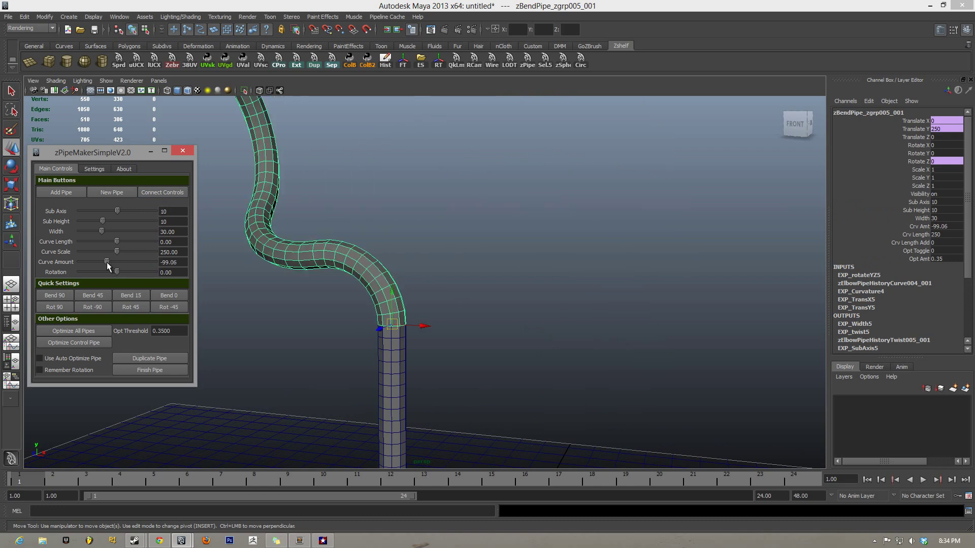
alt+right_drag(455, 270, 311, 243)
drag(117, 242, 137, 243)
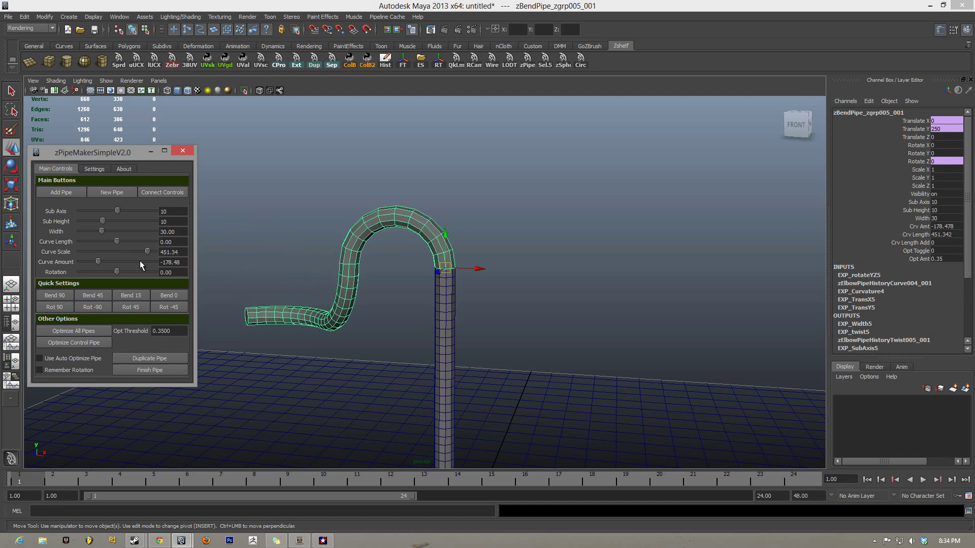
Select the last segment at the pipe's free end and connect the controls to it
alt+right_drag(367, 300, 325, 293)
alt+drag(406, 295, 264, 274)
click(452, 320)
alt+drag(452, 320, 259, 353)
alt+right_drag(453, 323, 454, 323)
alt+drag(454, 323, 405, 266)
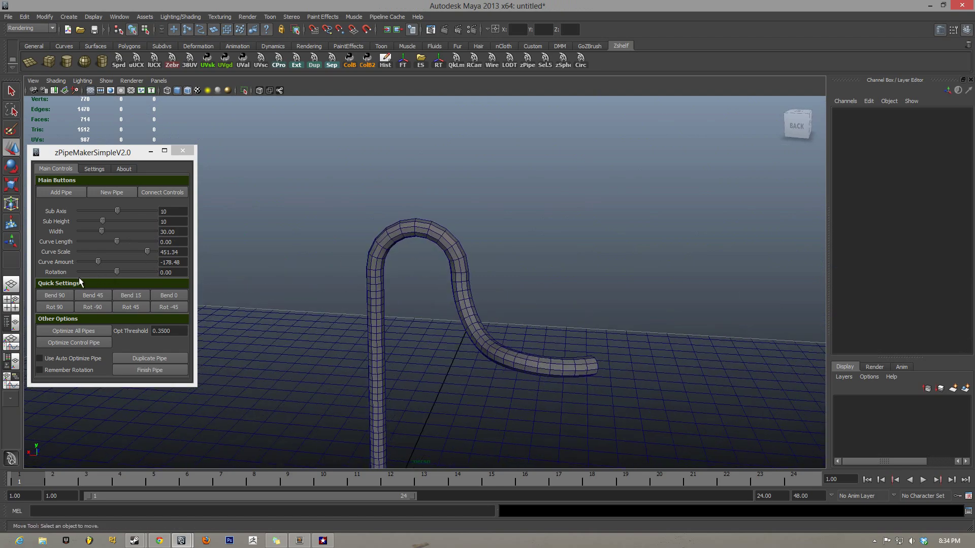
alt+drag(383, 303, 401, 330)
click(541, 376)
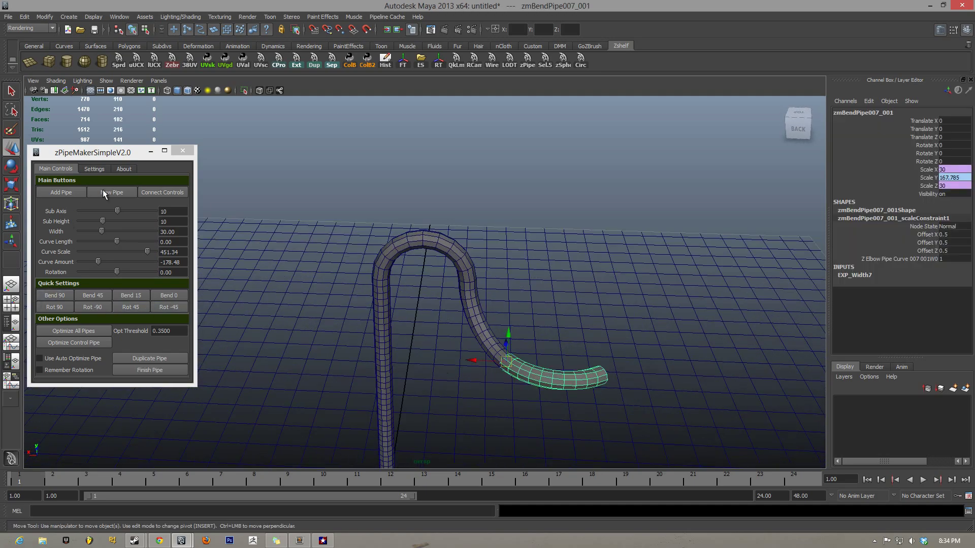
click(175, 193)
alt+middle_drag(525, 302, 342, 251)
alt+drag(343, 250, 374, 352)
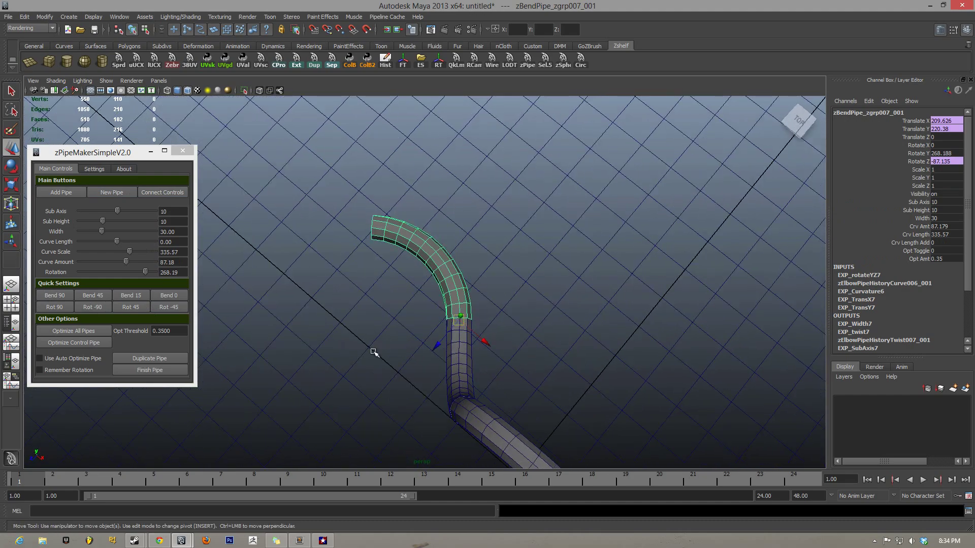
Extend the pipe's free end with four 90-degree bends, applying a 90-degree rotation after the second one
click(56, 296)
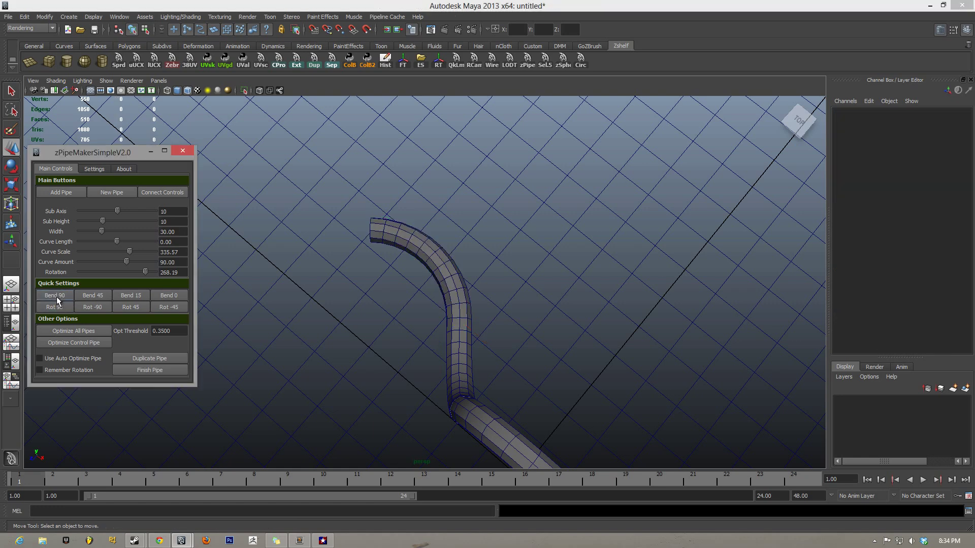
alt+middle_drag(225, 312, 325, 310)
alt+drag(325, 310, 484, 303)
click(56, 295)
scroll(417, 279, down, 4)
alt+drag(410, 301, 356, 277)
click(61, 304)
click(53, 293)
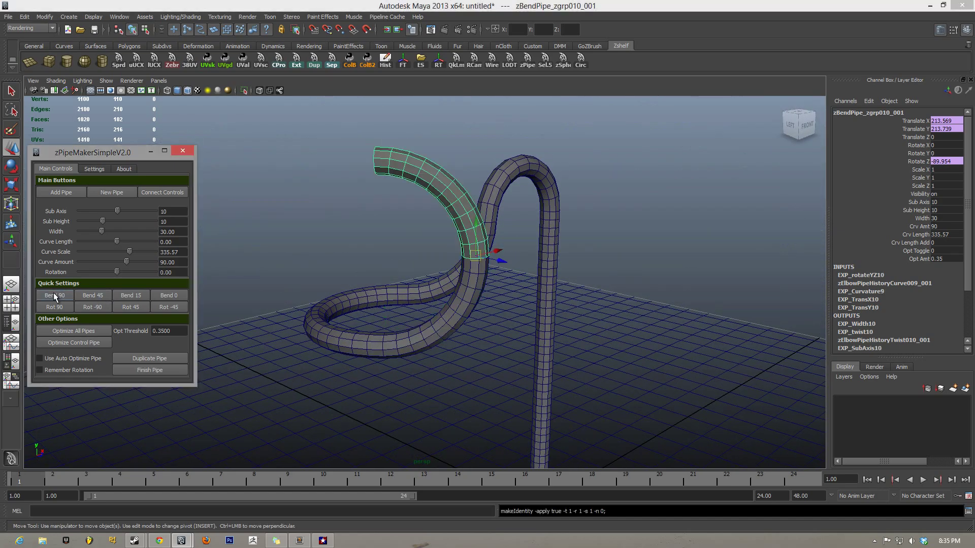
click(53, 293)
Continue the pipe with three 45-degree bends and one 15-degree bend
click(90, 294)
click(90, 294)
click(91, 294)
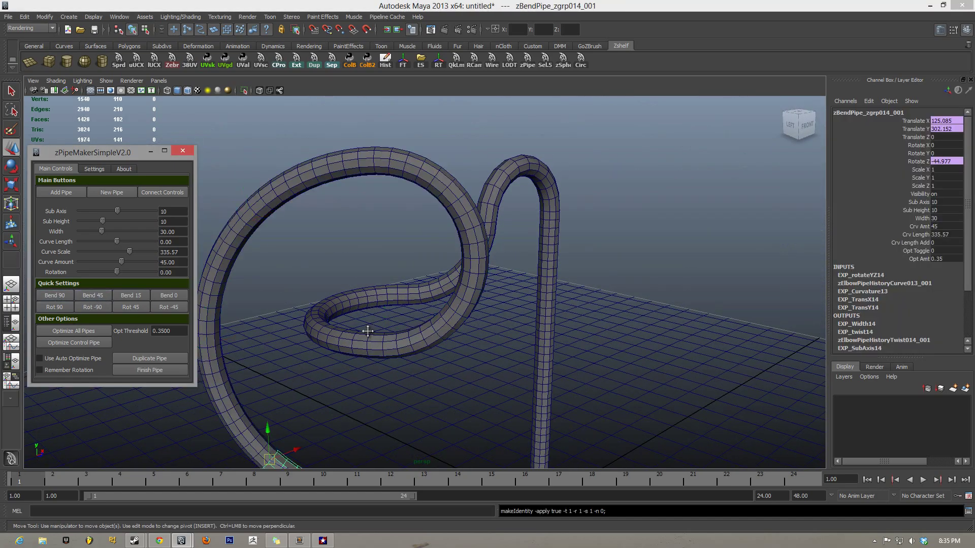
alt+middle_drag(367, 332, 312, 291)
alt+drag(312, 292, 315, 282)
click(128, 294)
alt+right_drag(406, 311, 341, 307)
alt+drag(341, 308, 339, 284)
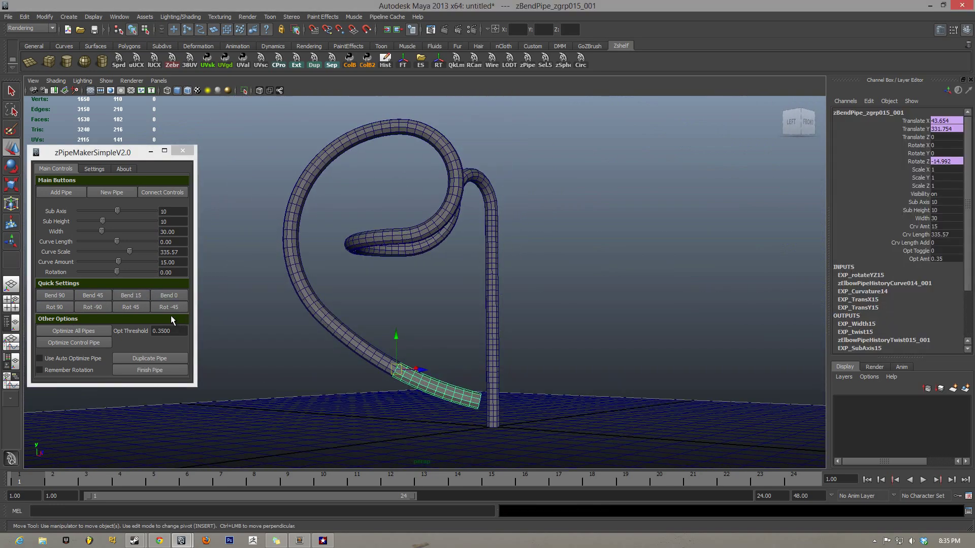
Extend the pipe with three straight segments, one 45-degree bend and two 90-degree bends
click(164, 295)
click(164, 294)
click(165, 295)
click(92, 293)
click(56, 292)
click(56, 293)
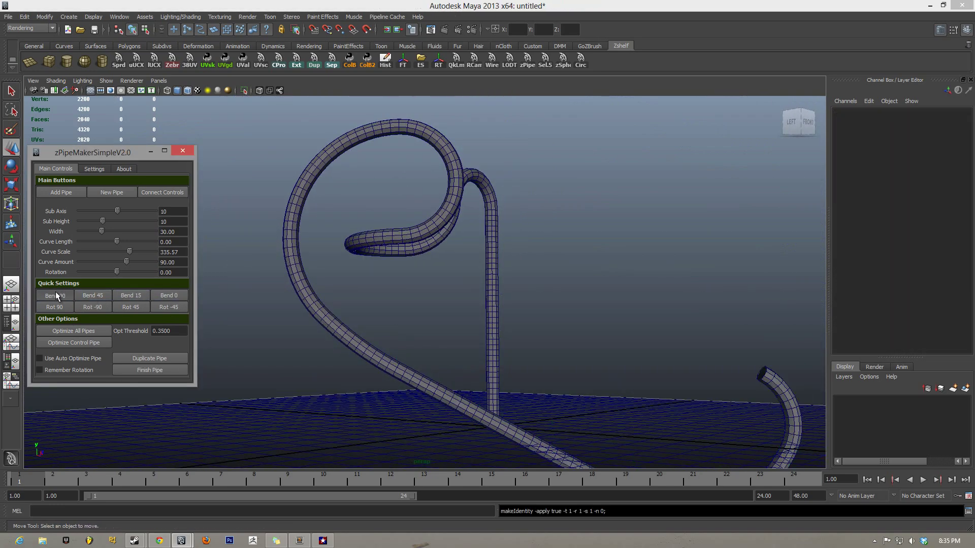
Rotate the last segment in 90-degree increments and add another 90-degree bend to its end
alt+middle_drag(429, 323, 274, 324)
alt+drag(275, 324, 272, 353)
click(62, 307)
click(62, 307)
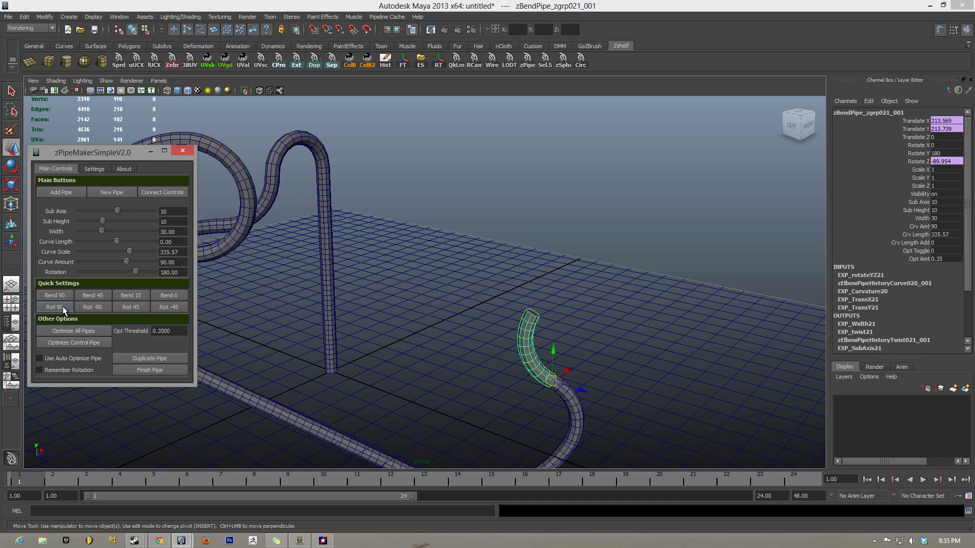
click(62, 306)
click(54, 293)
alt+drag(355, 294, 264, 287)
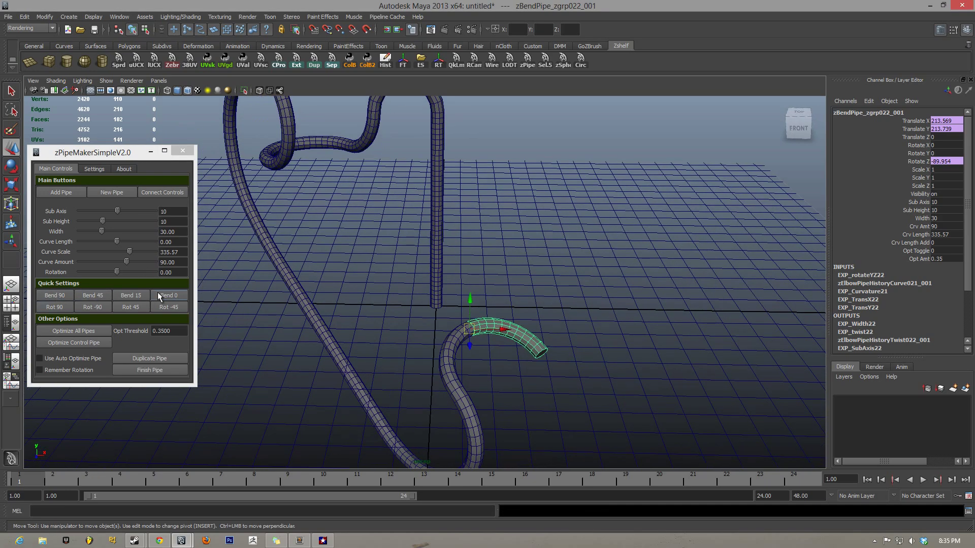
Extend the pipe with two straight segments, the second rotated 180 degrees, followed by a 90-degree bend
click(169, 295)
click(53, 305)
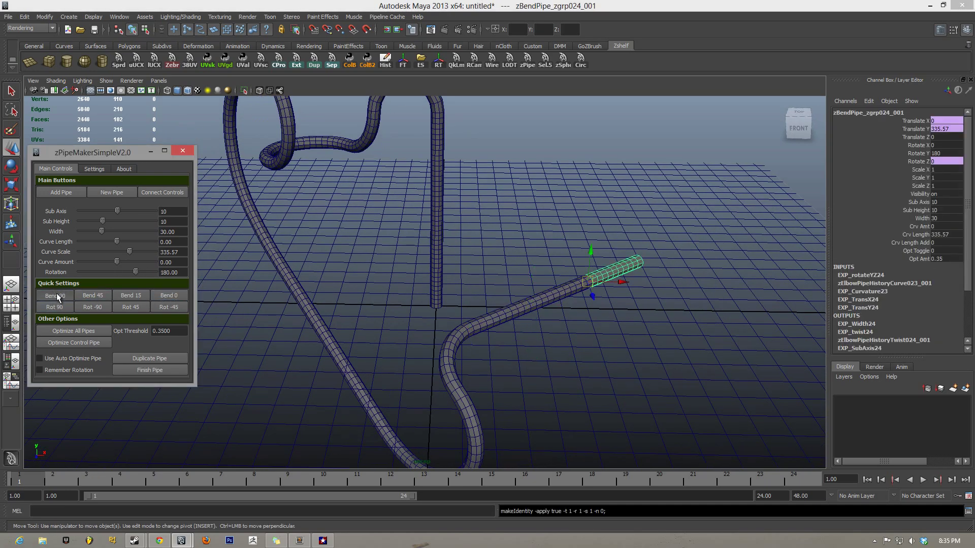
click(56, 294)
alt+drag(217, 308, 406, 273)
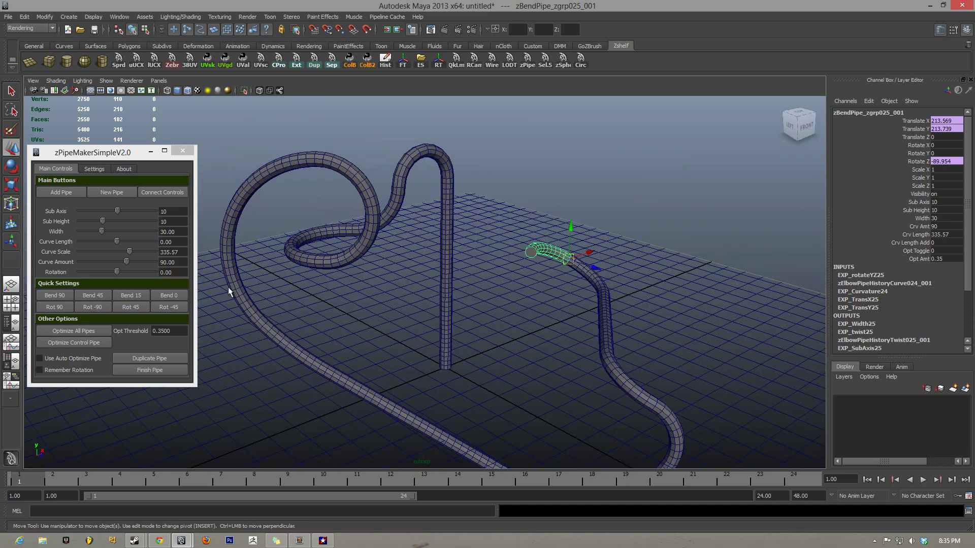
Optimize all pipes, and repeat the optimization with the threshold set to 0.25
click(83, 334)
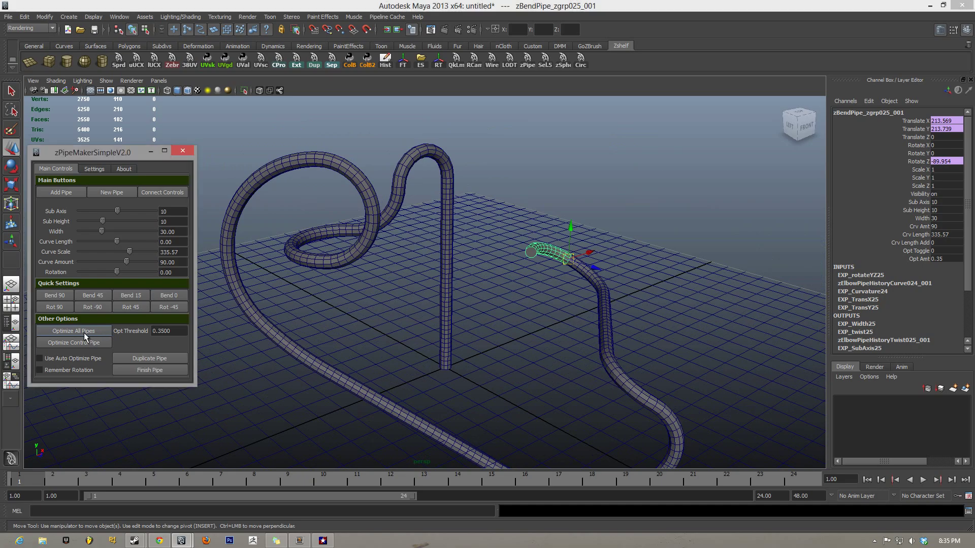
alt+drag(583, 277, 434, 257)
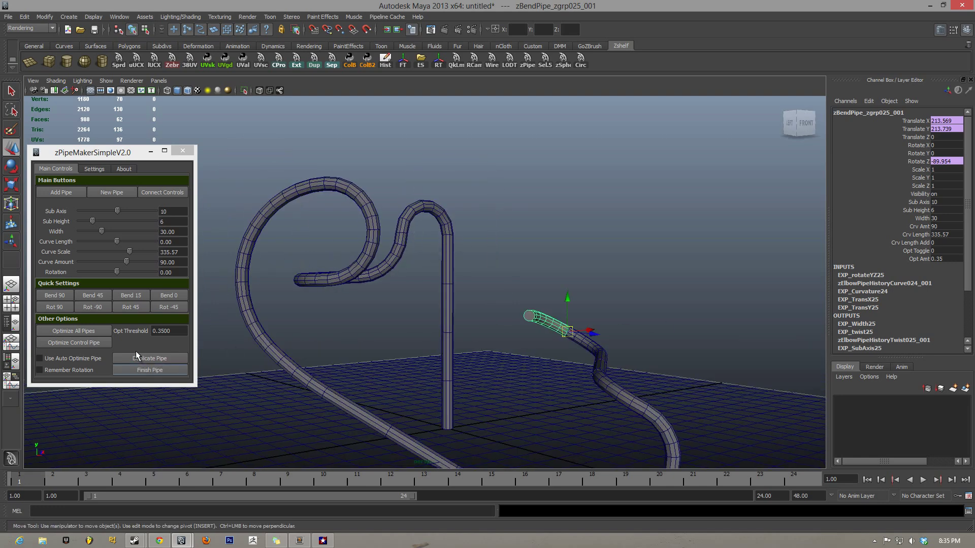
click(179, 333)
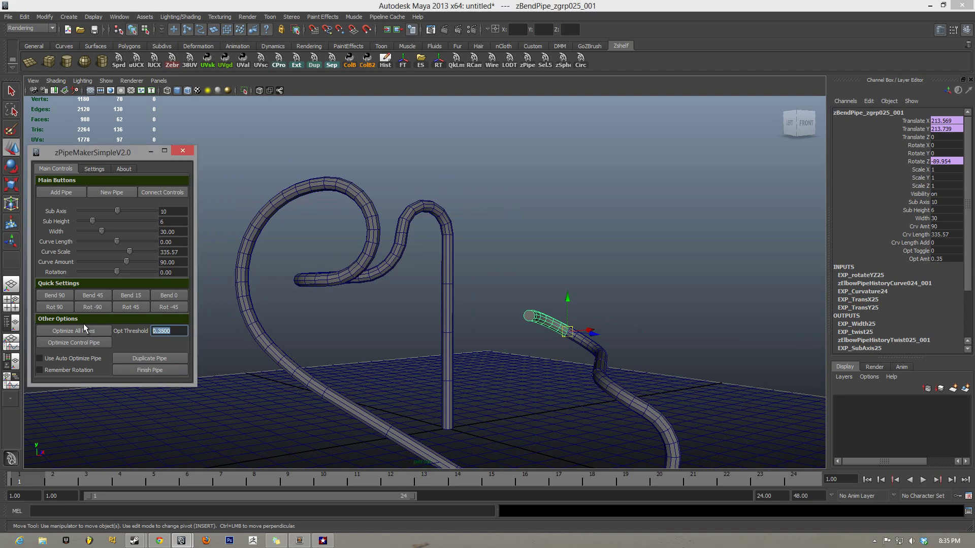
text(0.25)
key(Return)
click(79, 330)
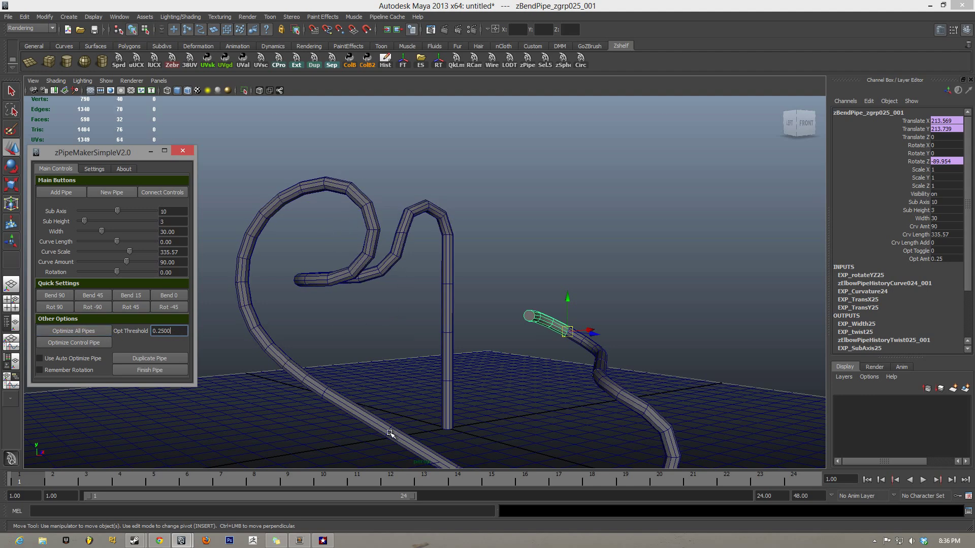
Reduce the Sub Axis subdivisions of the whole pipe to 5
drag(111, 213, 99, 212)
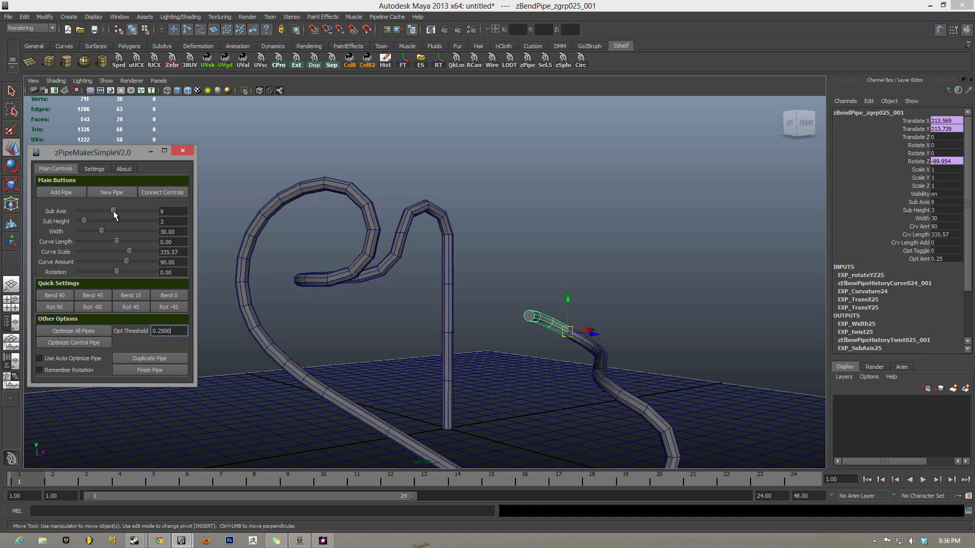
alt+drag(537, 304, 481, 274)
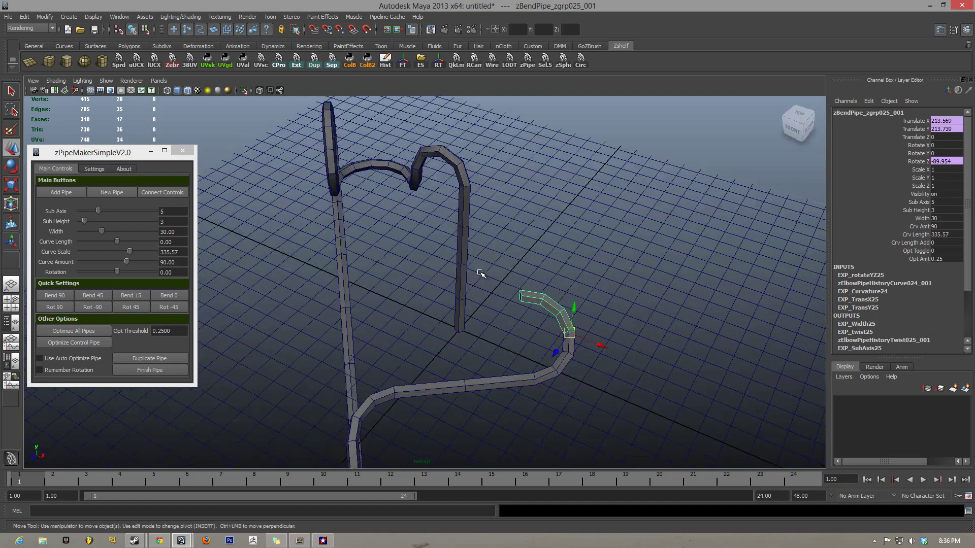
alt+middle_drag(480, 275, 396, 283)
alt+right_drag(396, 283, 197, 334)
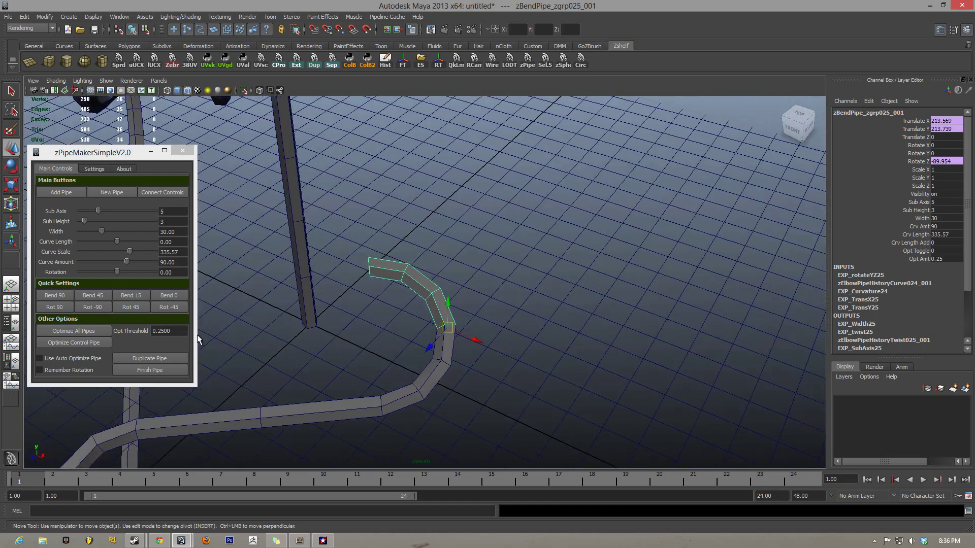
alt+right_drag(325, 323, 203, 336)
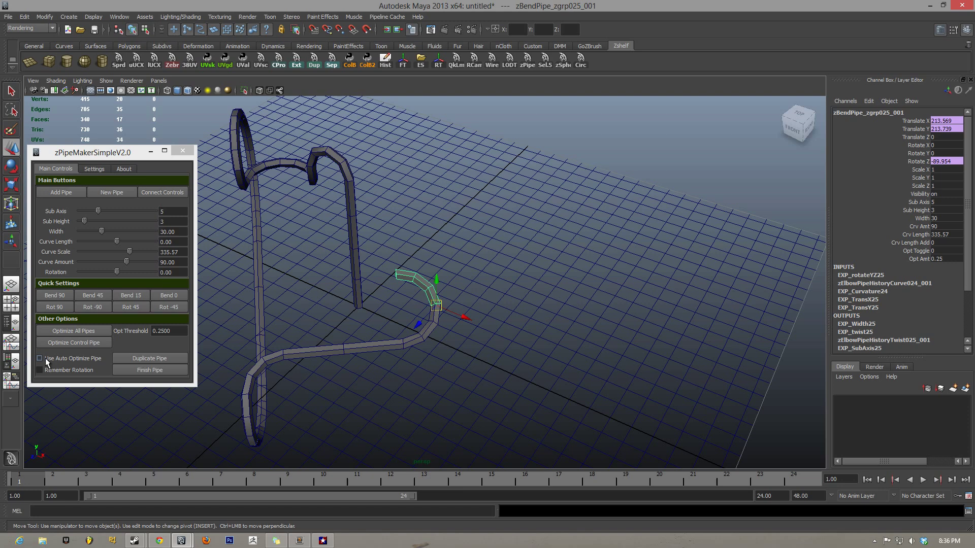
Enable automatic pipe optimization and connect the controls to the selected end segment
click(44, 358)
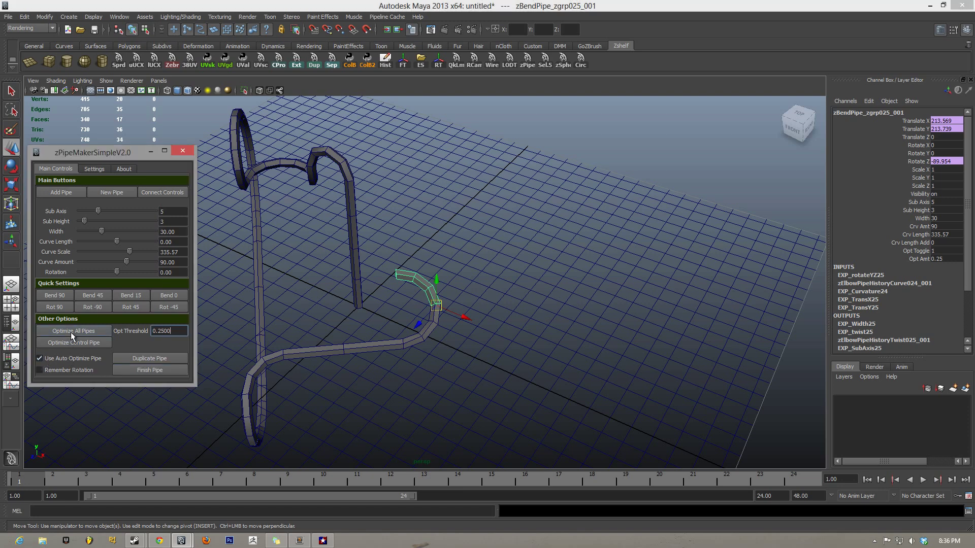
alt+right_drag(385, 337, 341, 263)
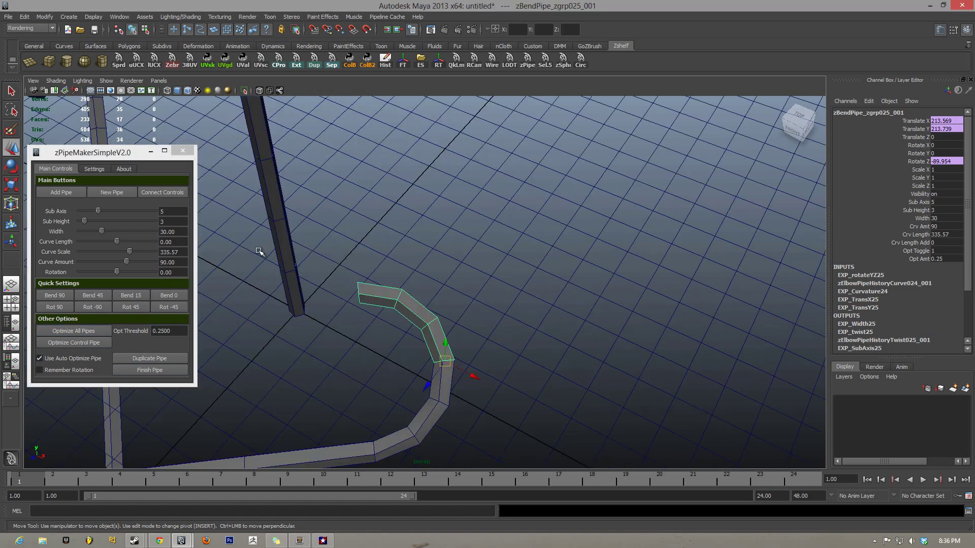
click(178, 194)
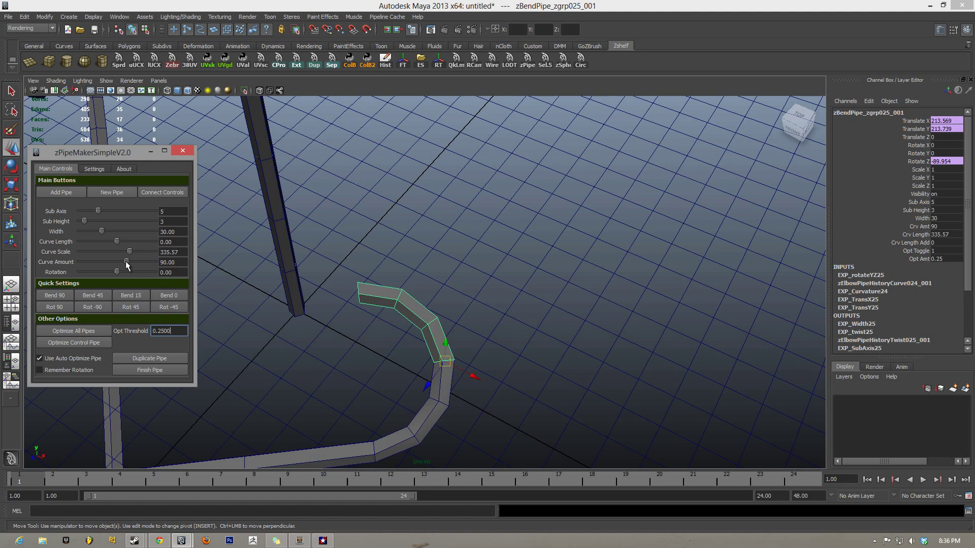
Set the end segment's Curve Scale to 604.03 and Curve Amount to 159.77, and raise the optimization threshold to 0.35
drag(125, 261, 117, 242)
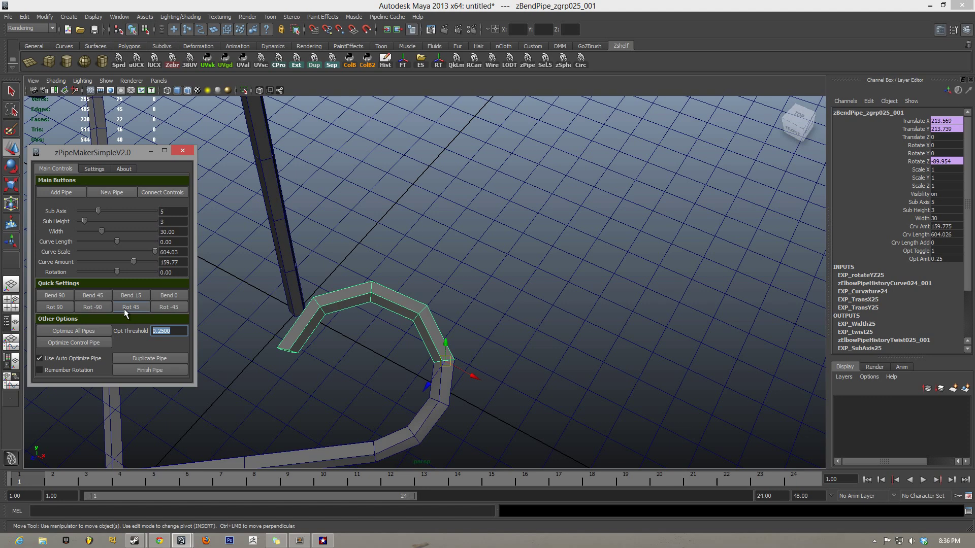
text(0.35)
key(Return)
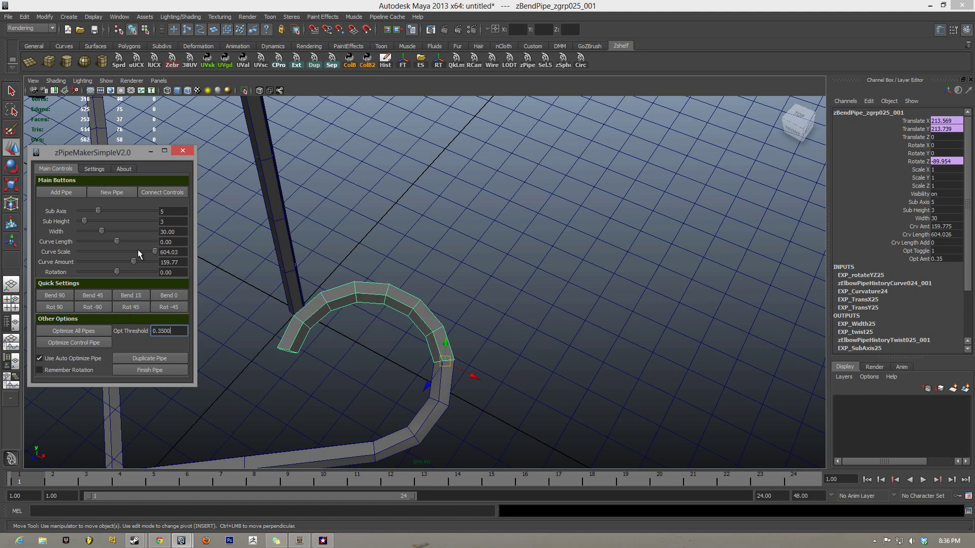
Set the end segment's Curve Amount to -60.40 and Rotation to -2.42, disable auto optimization, and set Sub Height to 9
mouse_move(120, 273)
mouse_down()
mouse_move(139, 273)
mouse_move(117, 274)
mouse_move(124, 262)
mouse_move(110, 260)
mouse_up()
click(40, 358)
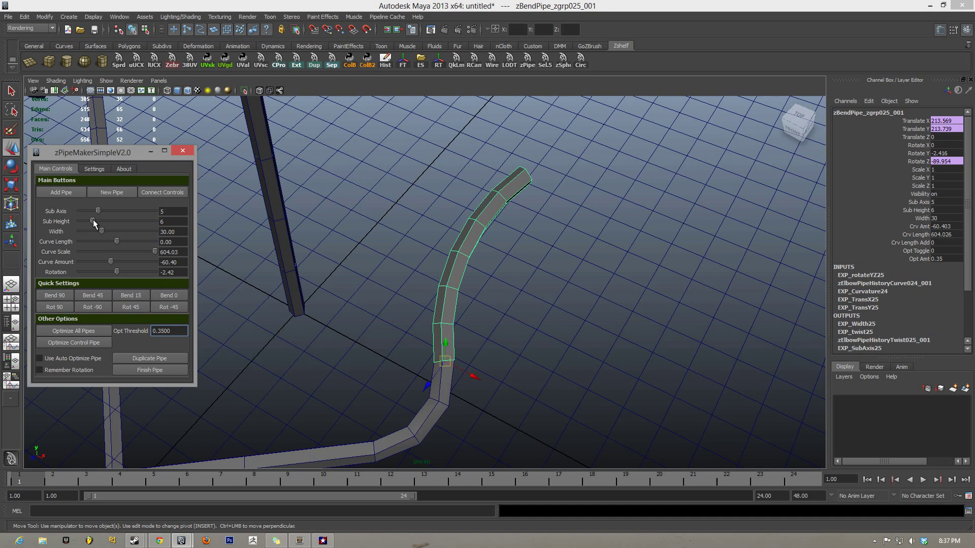
drag(96, 221, 96, 220)
Add another curved segment with a Rotation of -7.25 and enable Remember Rotation
scroll(486, 243, down, 5)
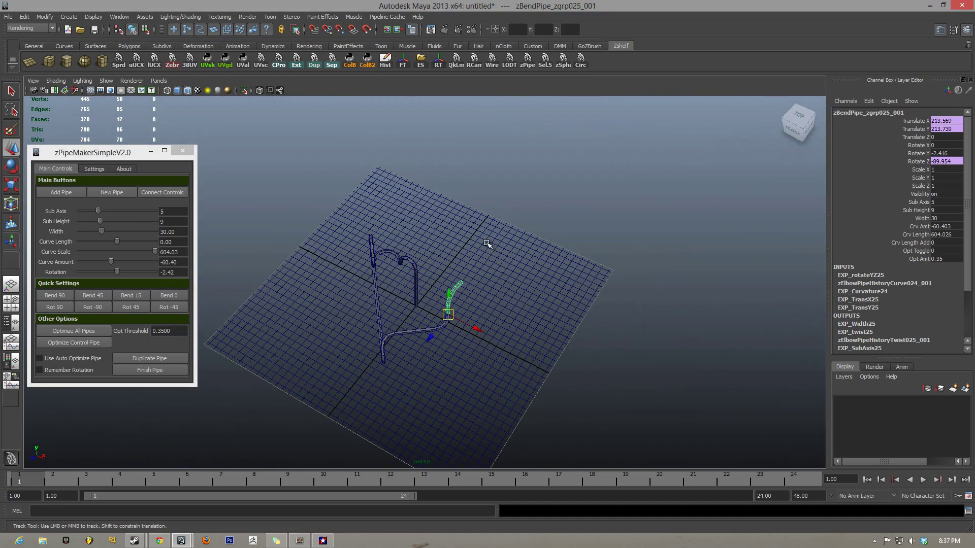
alt+drag(486, 244, 401, 264)
click(60, 193)
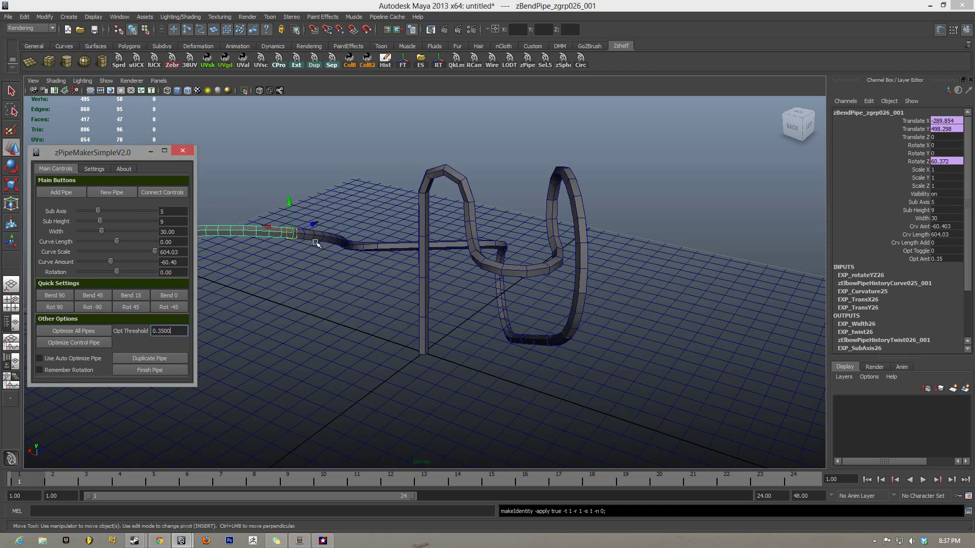
drag(121, 272, 117, 273)
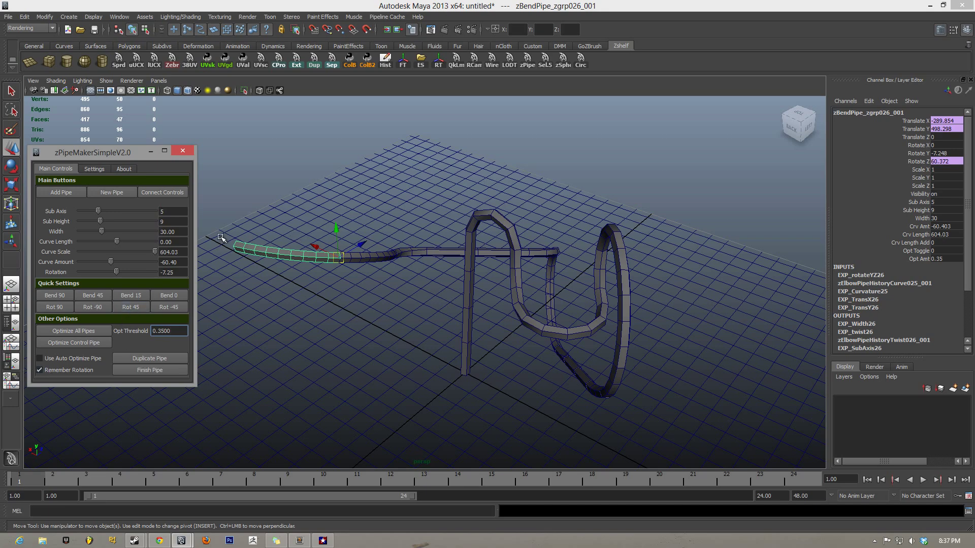
Keep adding segments with the remembered bend and rotation until the pipe end forms a multi-turn spiral
scroll(377, 259, down, 3)
alt+drag(390, 273, 392, 285)
scroll(392, 285, up, 4)
click(56, 193)
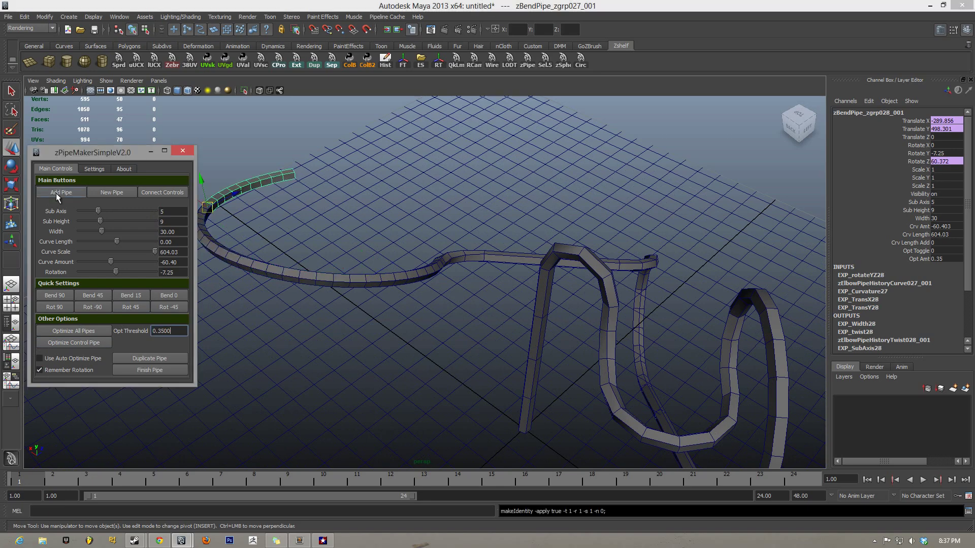
alt+middle_drag(449, 138, 514, 270)
scroll(514, 269, down, 2)
alt+drag(514, 269, 440, 274)
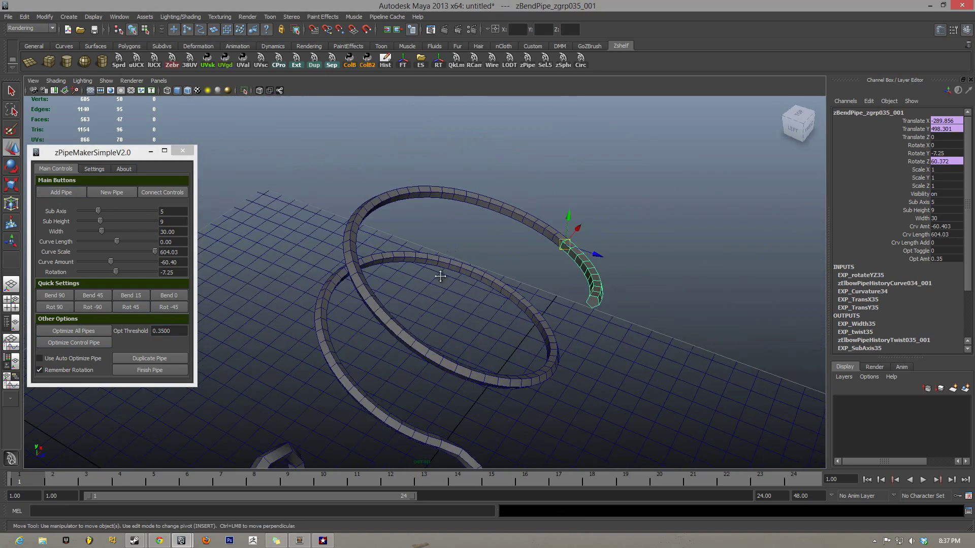
alt+middle_drag(440, 274, 373, 239)
scroll(373, 239, down, 2)
click(47, 190)
click(48, 190)
click(48, 190)
click(48, 189)
click(48, 189)
click(48, 190)
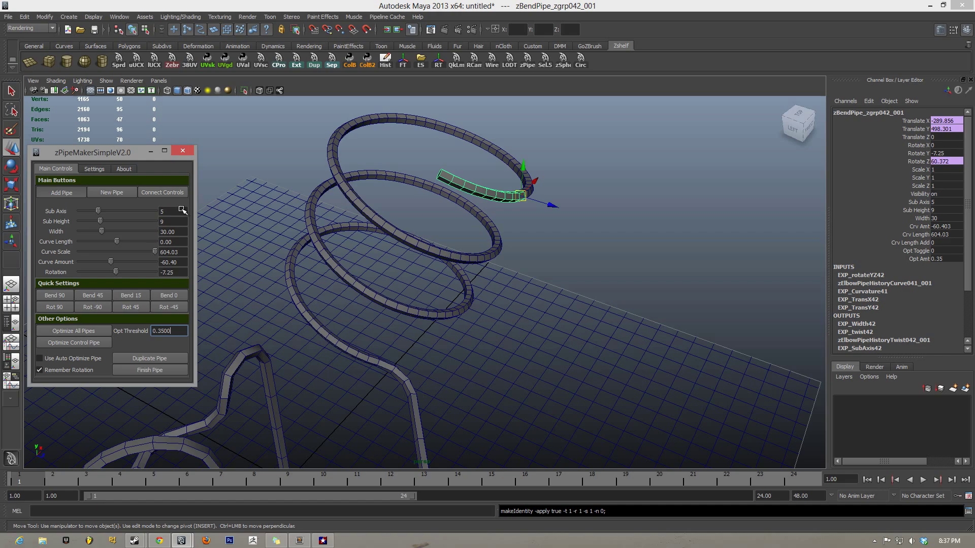
alt+middle_drag(548, 193, 550, 281)
alt+drag(551, 281, 263, 243)
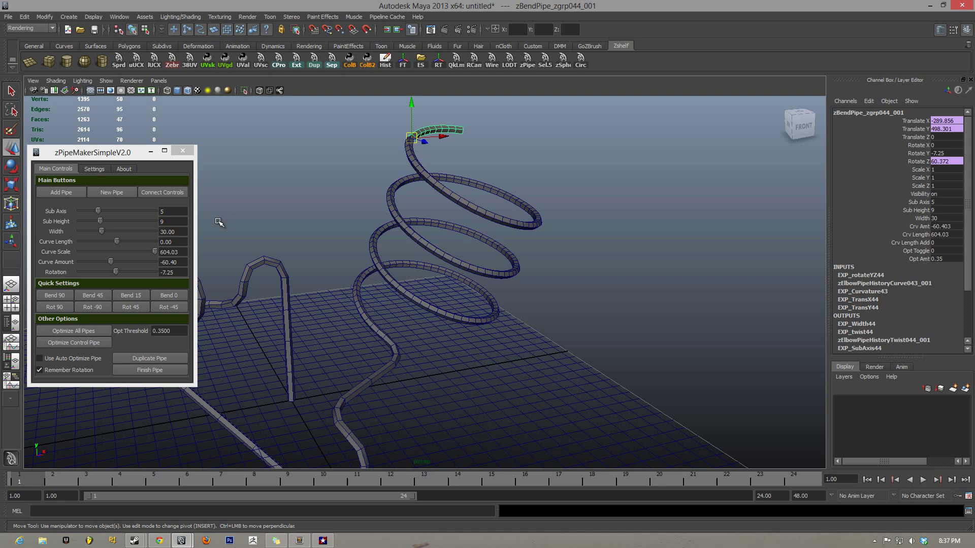
Select only the spiral's segments, connect the controls to them, and set their Rotation to -16.91
click(287, 319)
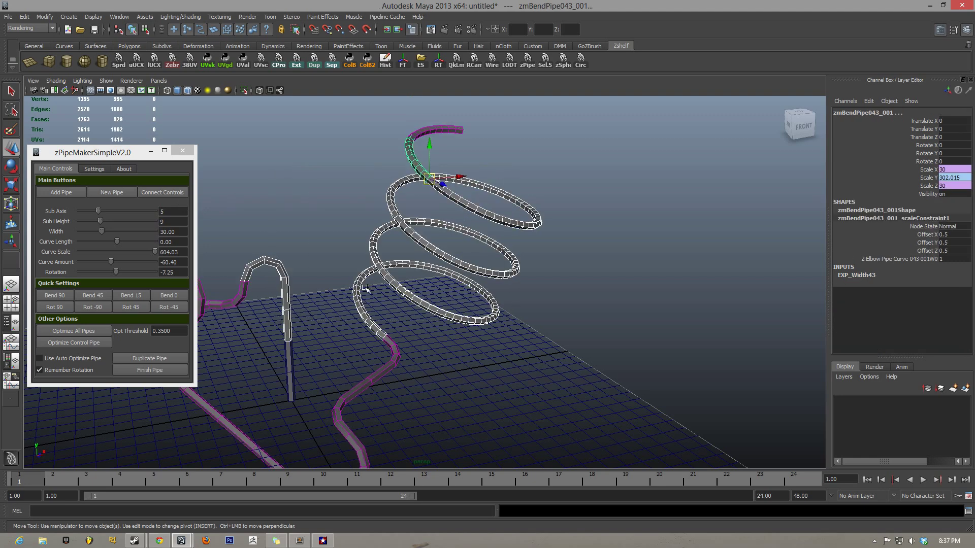
click(344, 290)
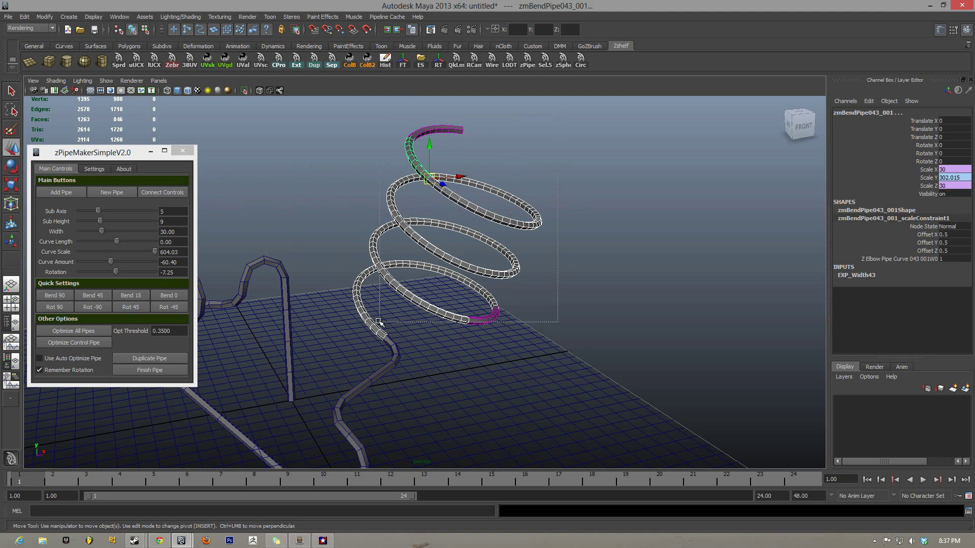
drag(558, 114, 379, 322)
click(173, 194)
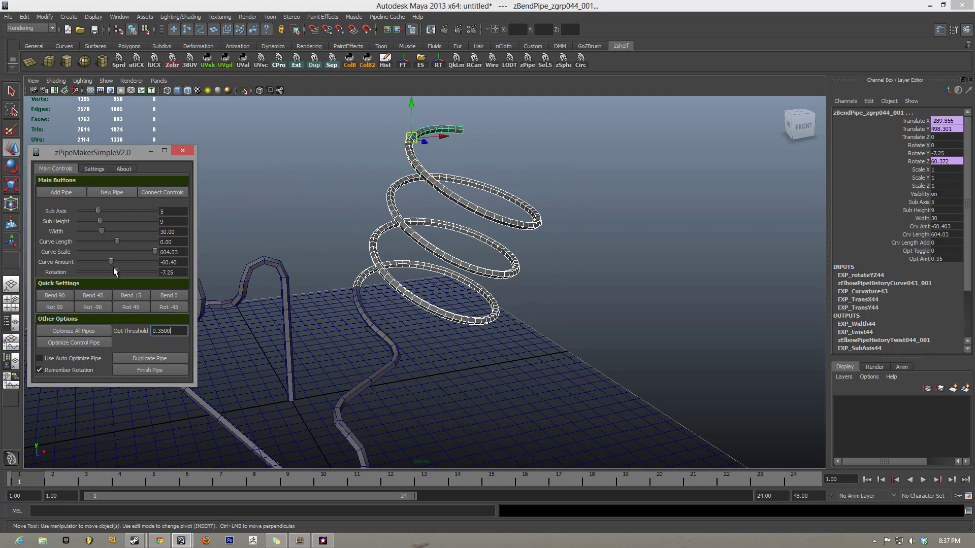
drag(116, 272, 117, 272)
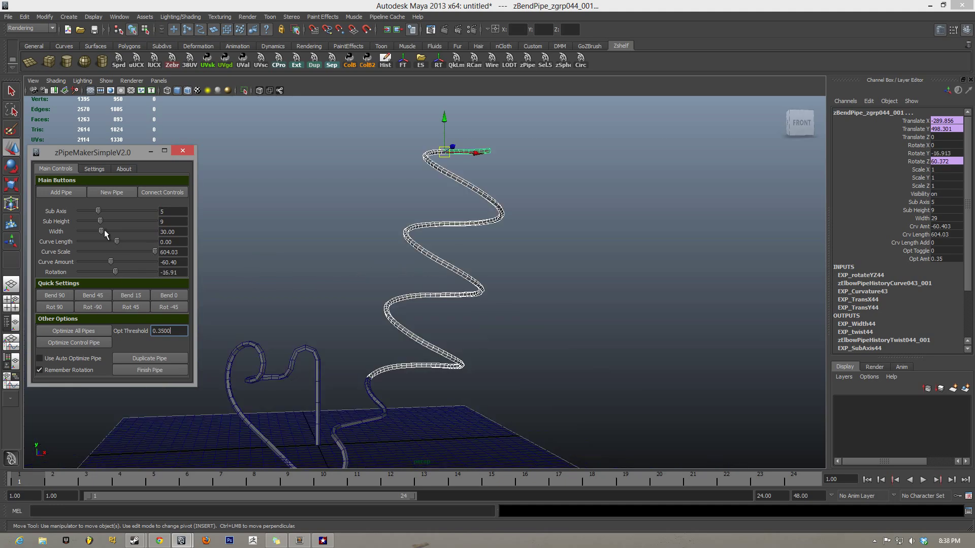
Set the pipe Width to 64 and the spiral's Curve Scale to 224.83 and Curve Amount to -45.91
drag(103, 230, 141, 244)
drag(154, 252, 112, 262)
alt+drag(401, 295, 409, 289)
alt+right_drag(409, 289, 434, 288)
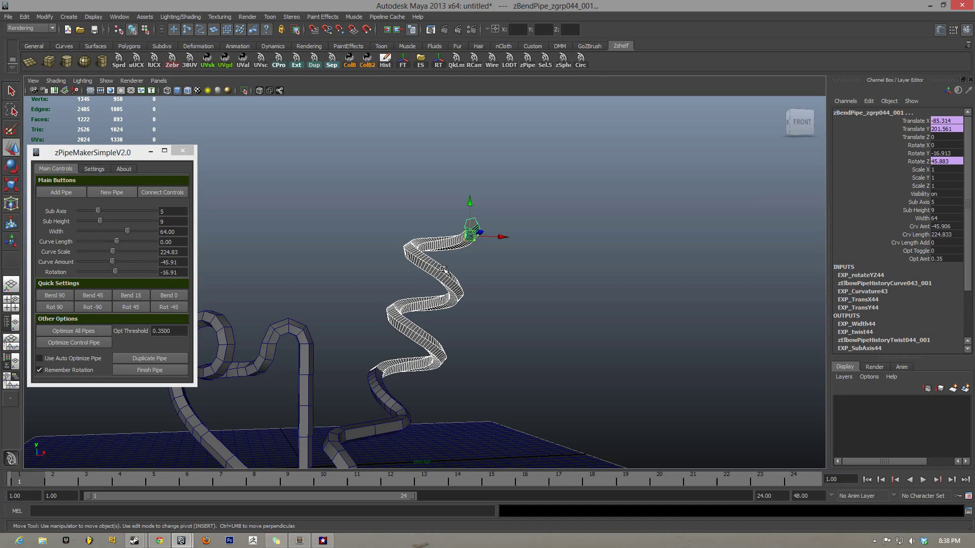
Create a new pipe, move it along X to 1558, and extend it upward with five more straight segments
alt+drag(443, 269, 330, 270)
click(118, 193)
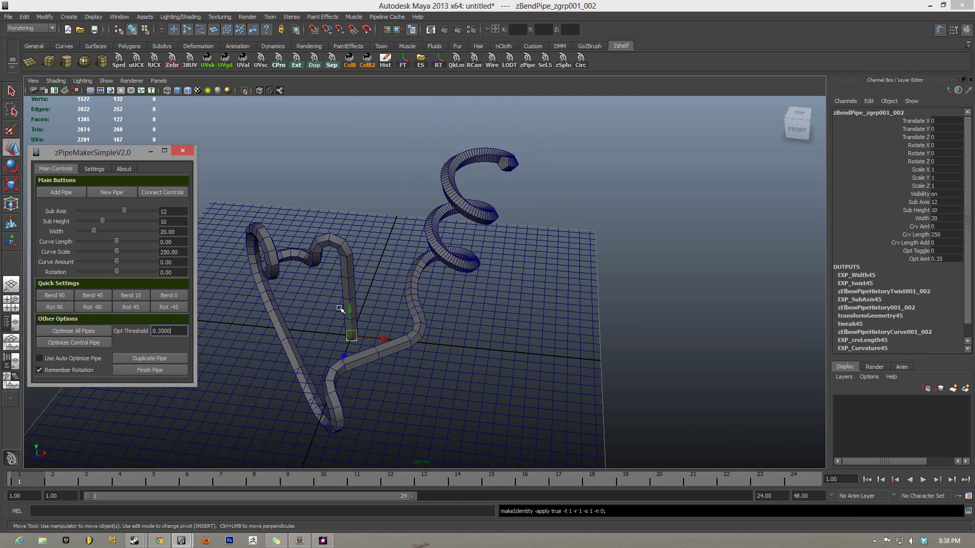
drag(368, 339, 522, 353)
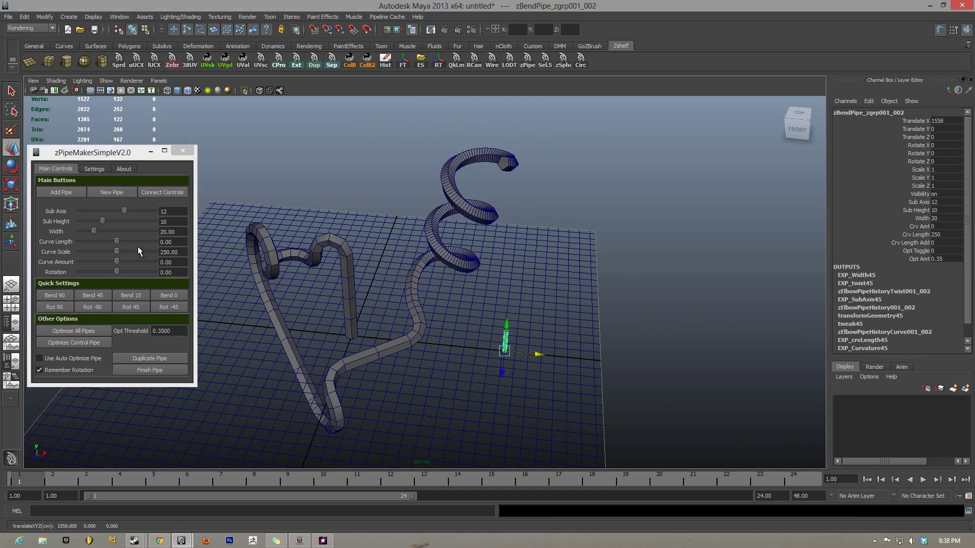
click(75, 189)
click(75, 188)
click(75, 189)
click(75, 189)
click(74, 189)
Build a second straight pipe at X 1706 with six added segments, and add one segment to the first straight pipe
alt+drag(444, 285, 457, 300)
click(110, 193)
drag(314, 342, 522, 377)
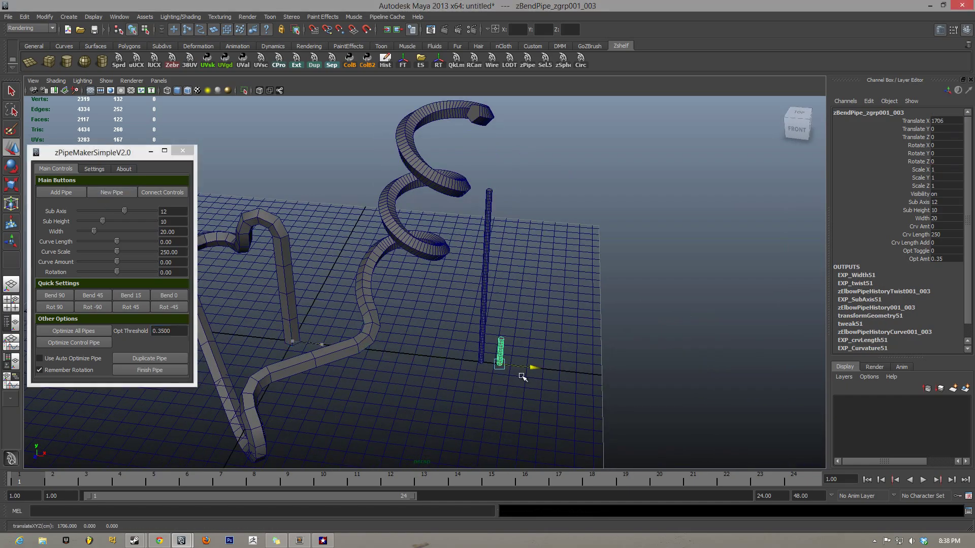
click(62, 193)
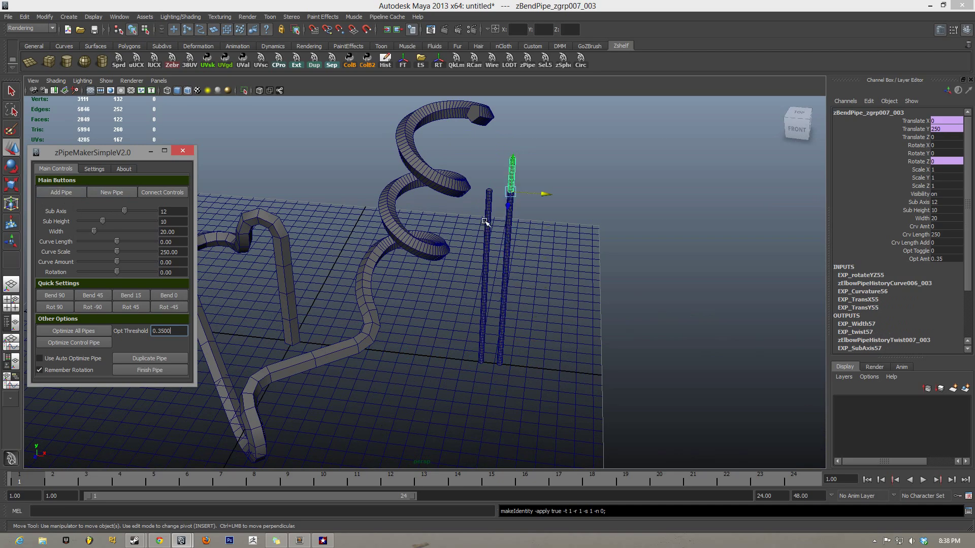
click(487, 204)
click(46, 195)
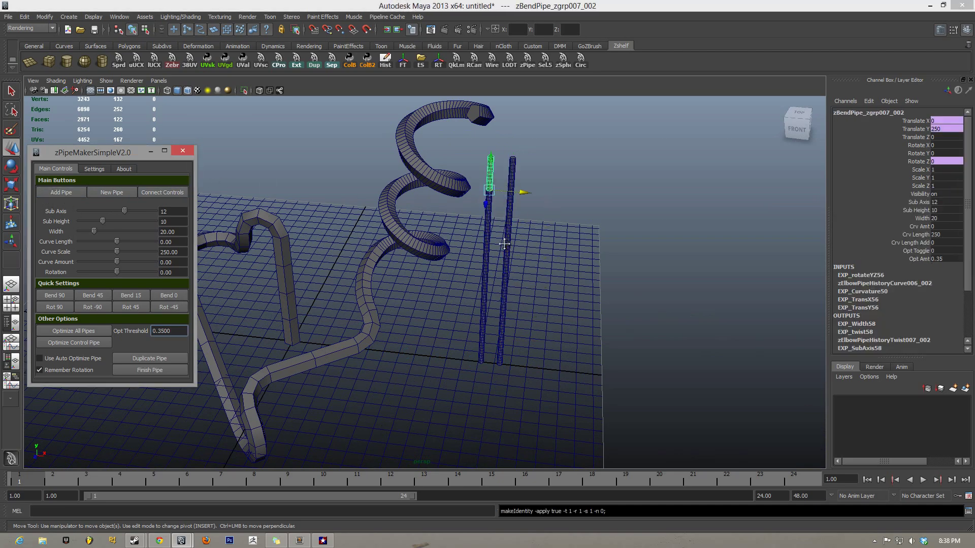
Connect the controls to the end segments of both straight pipes and extend the two pipes together by five segments
alt+drag(503, 241, 411, 201)
click(156, 193)
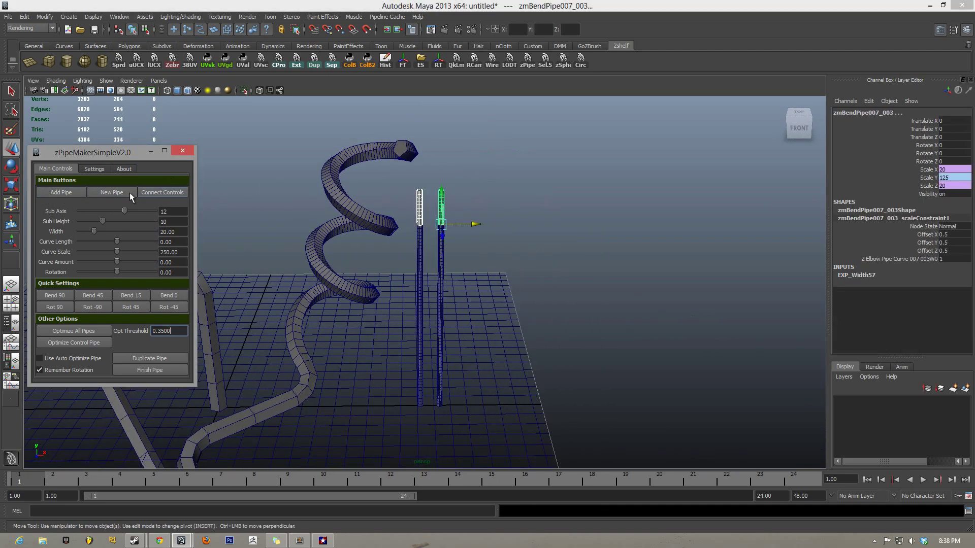
click(67, 193)
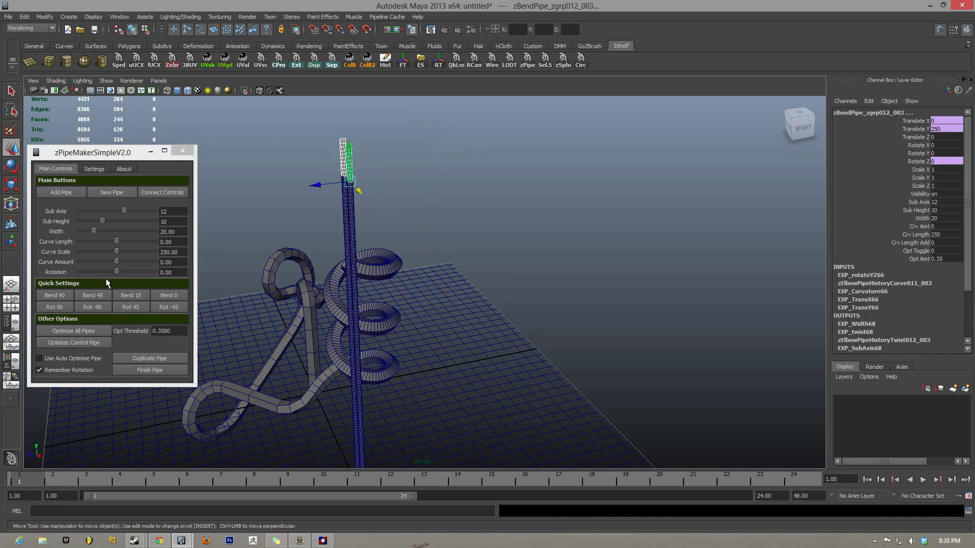
Bend both pipe ends with Curve Amount 99.06, extend them with segments rotated -2.42, and turn off Remember Rotation
drag(124, 259, 130, 259)
alt+drag(274, 258, 352, 272)
drag(117, 271, 129, 269)
click(69, 192)
alt+drag(264, 249, 378, 339)
click(60, 367)
alt+drag(223, 249, 116, 270)
alt+drag(457, 264, 506, 278)
alt+right_drag(505, 278, 442, 266)
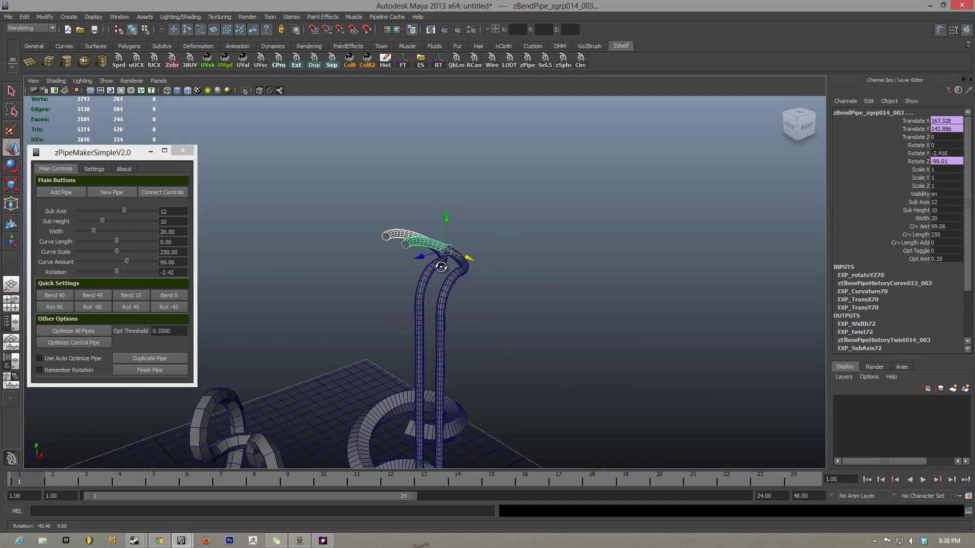
alt+drag(442, 266, 432, 335)
Duplicate the whole original spiral pipe and move the copy away from the original
alt+middle_drag(432, 335, 421, 274)
alt+drag(356, 288, 413, 273)
click(369, 235)
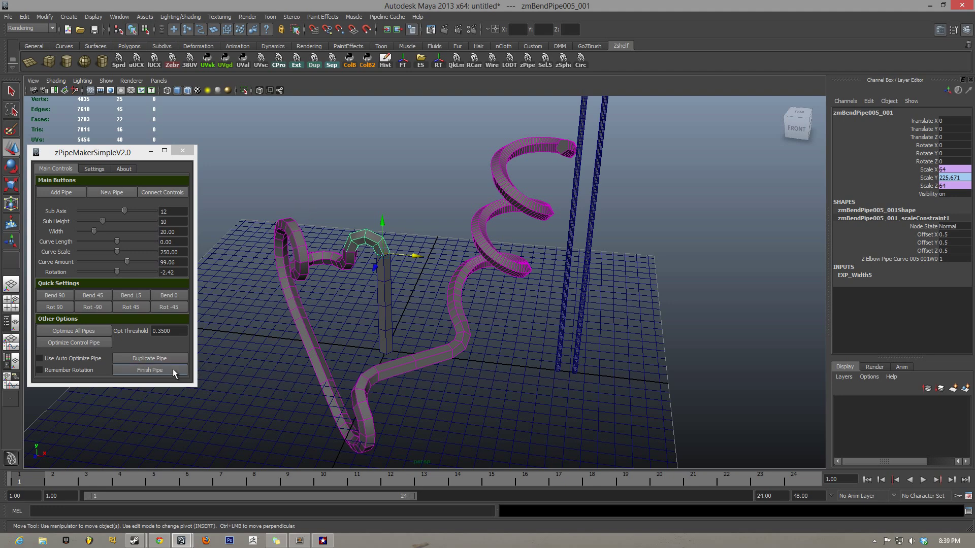
click(388, 279)
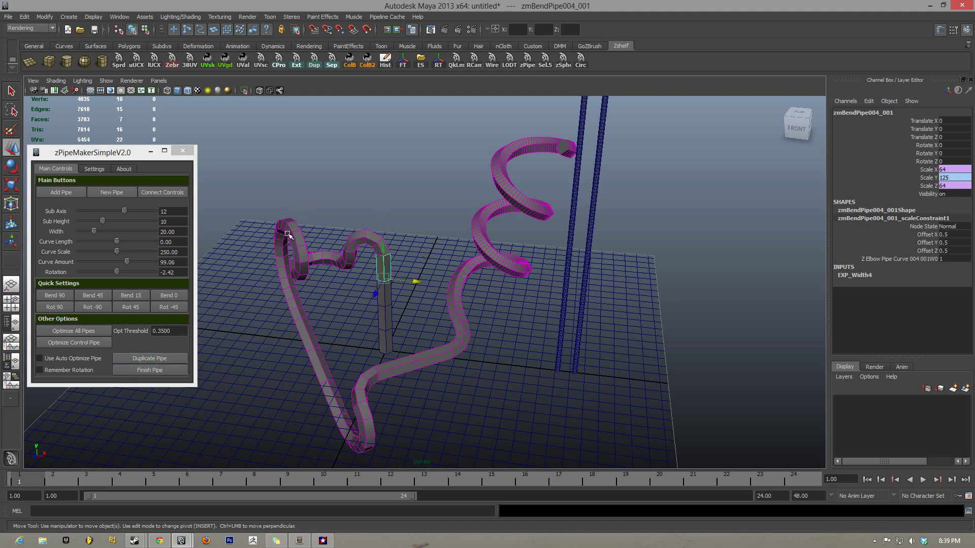
click(179, 191)
click(474, 184)
click(376, 266)
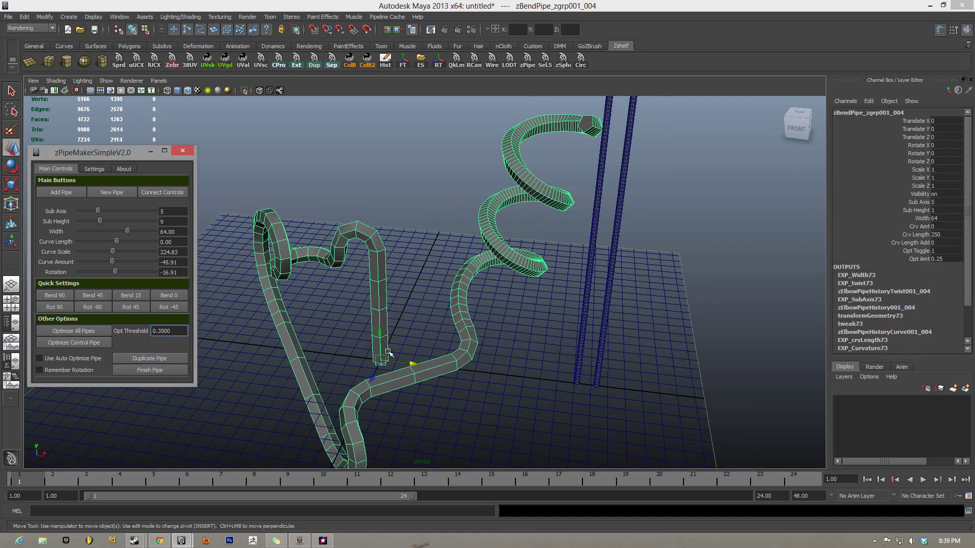
click(379, 337)
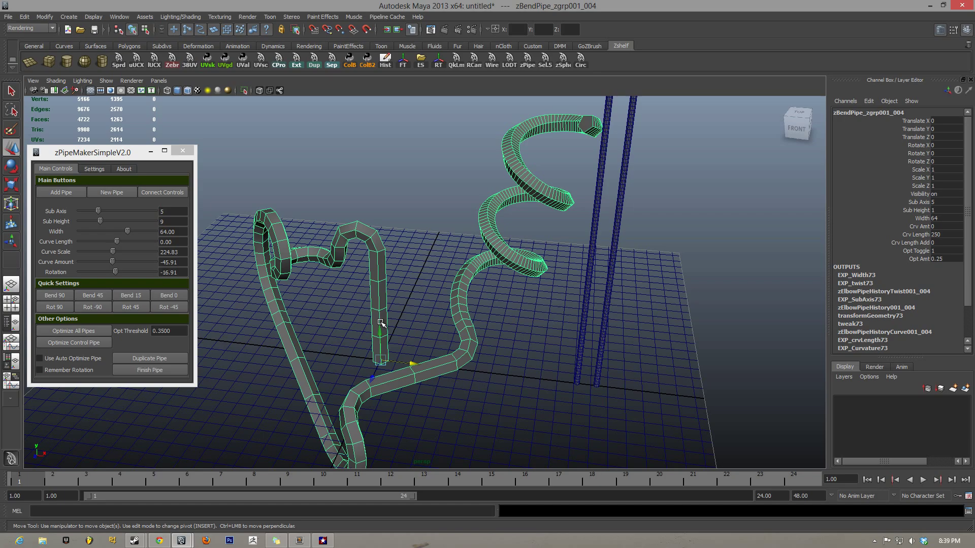
key(ctrl+d)
drag(373, 376, 394, 327)
alt+drag(492, 313, 427, 288)
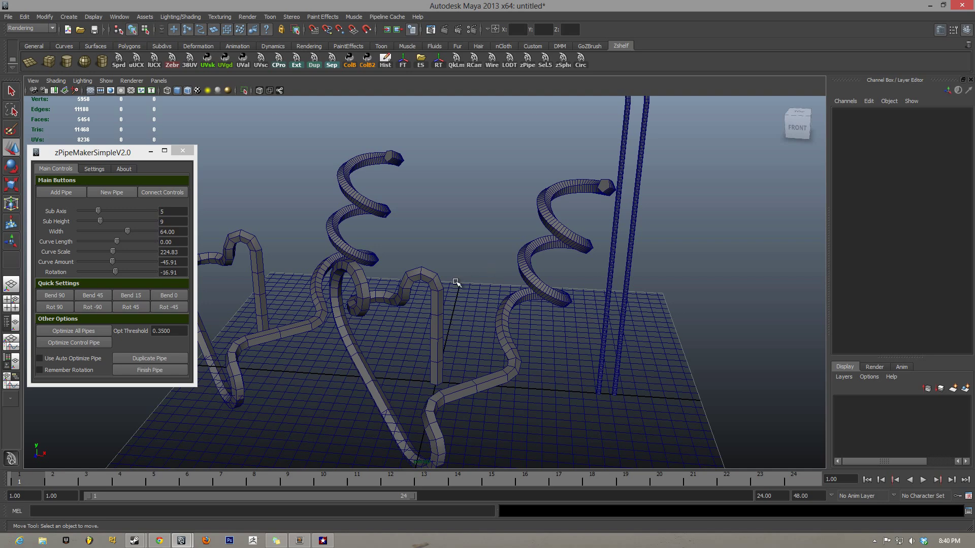
Finish the original spiral pipe as a single mesh and move the finished mesh to Translate Z -1978
click(425, 278)
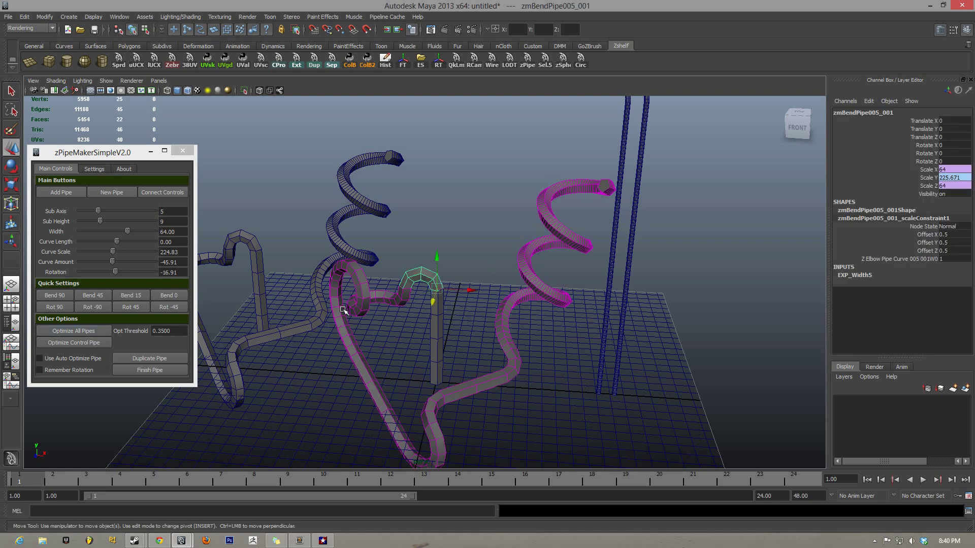
alt+drag(342, 310, 328, 315)
click(171, 372)
alt+drag(476, 340, 545, 319)
alt+middle_drag(485, 273, 416, 335)
mouse_move(416, 335)
alt+mouse_down()
mouse_move(488, 277)
mouse_move(504, 294)
mouse_move(421, 325)
alt+mouse_up()
scroll(421, 325, down, 3)
alt+middle_drag(426, 327, 467, 300)
alt+drag(413, 299, 330, 305)
scroll(455, 292, up, 3)
alt+middle_drag(330, 304, 431, 332)
mouse_move(430, 333)
alt+mouse_down()
mouse_move(441, 295)
mouse_move(444, 332)
mouse_move(414, 327)
alt+mouse_up()
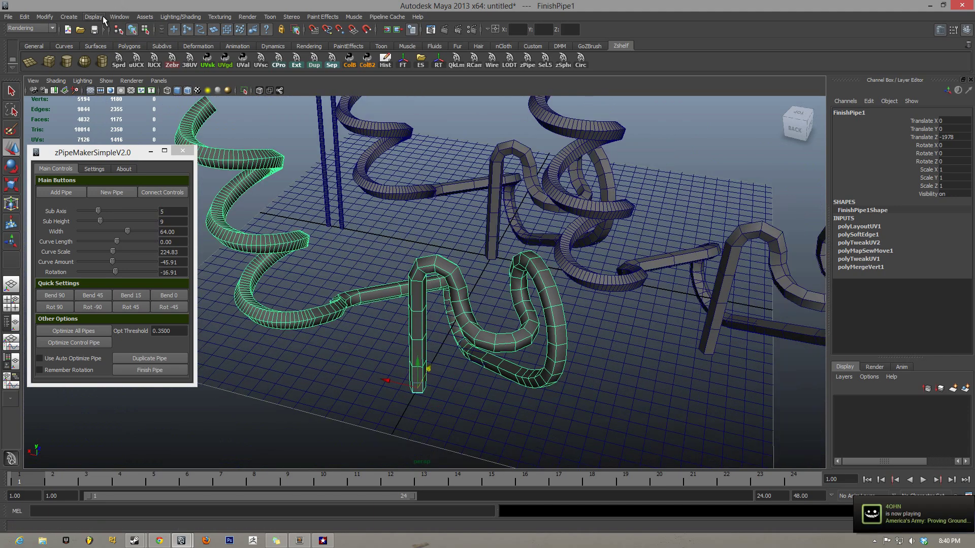
Examine the finished pipe's UV layout in the UV Texture Editor with shaded UVs, and close the editor
click(125, 18)
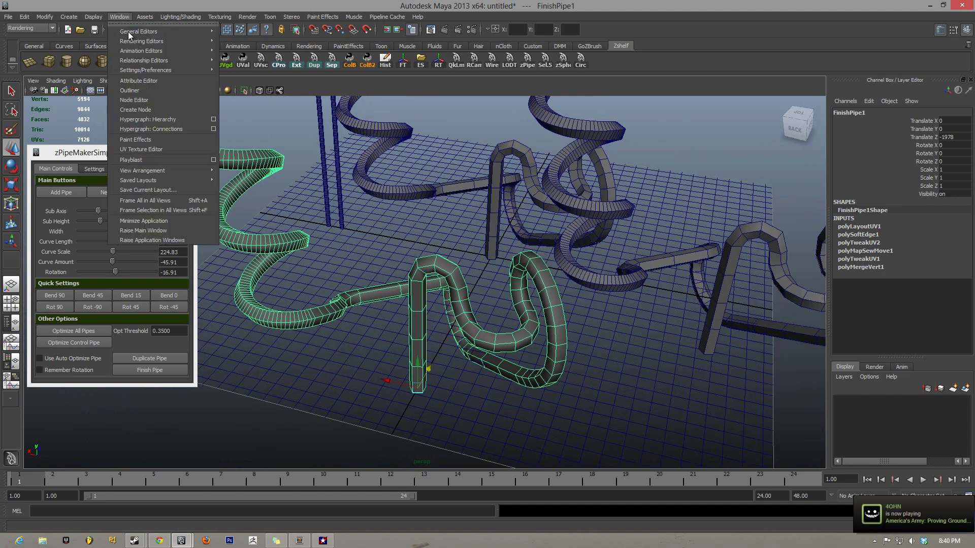
click(159, 159)
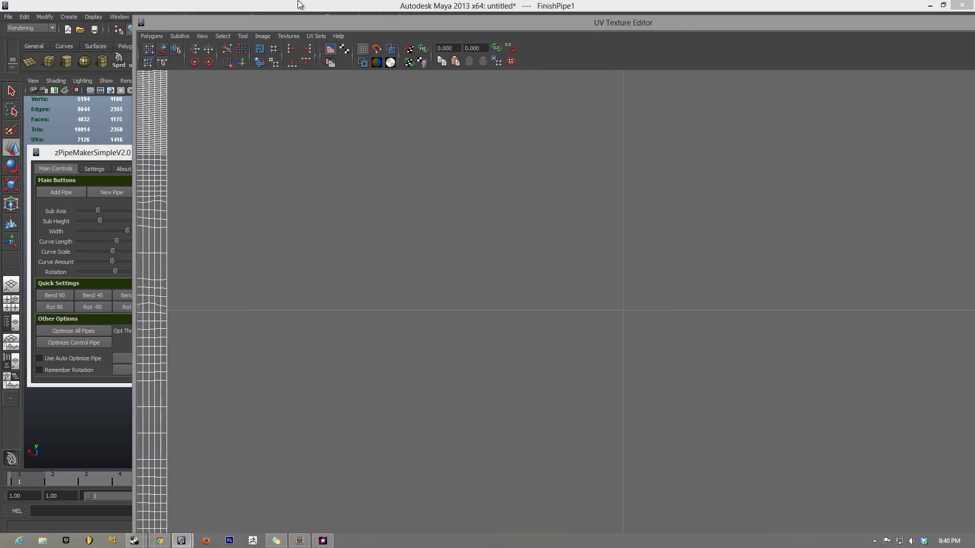
alt+right_drag(402, 178, 302, 209)
alt+right_drag(396, 224, 314, 237)
alt+middle_drag(313, 237, 408, 238)
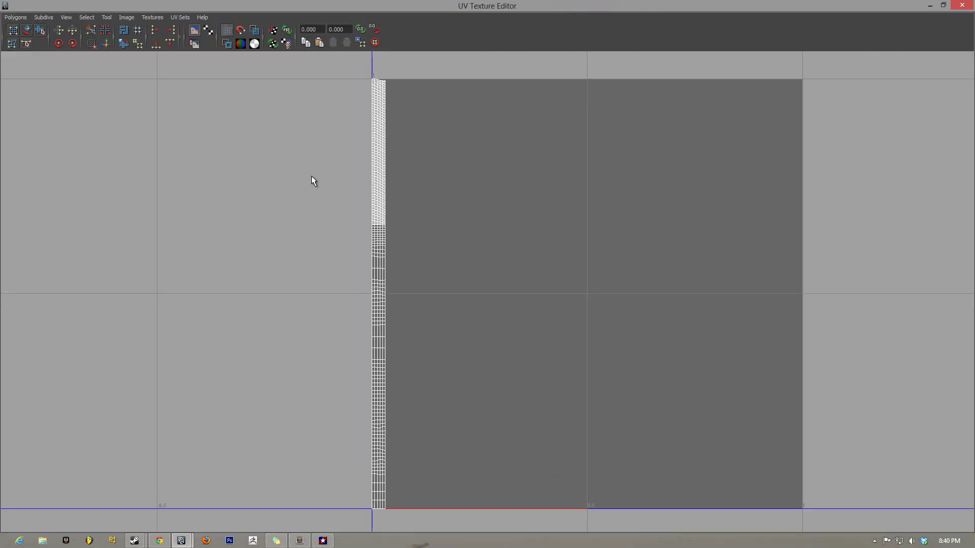
click(255, 30)
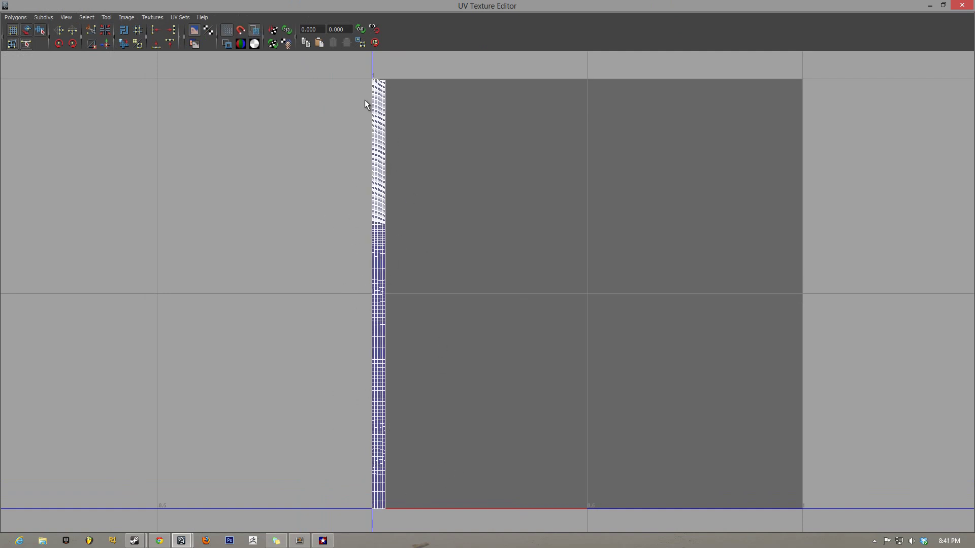
click(963, 5)
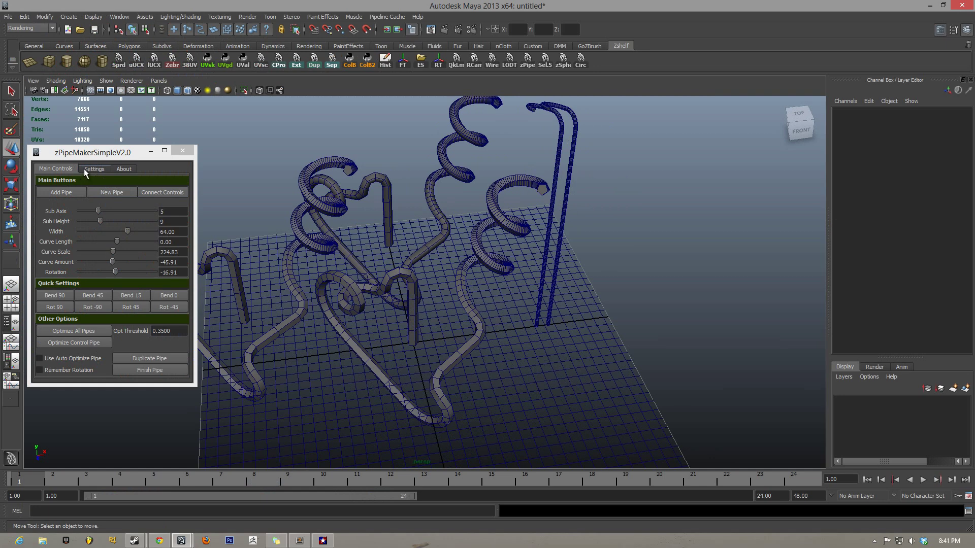
Raise the slider limits to Sub Axis Max 30 and Sub Height Max 45, apply the settings, and return to the main controls
click(85, 169)
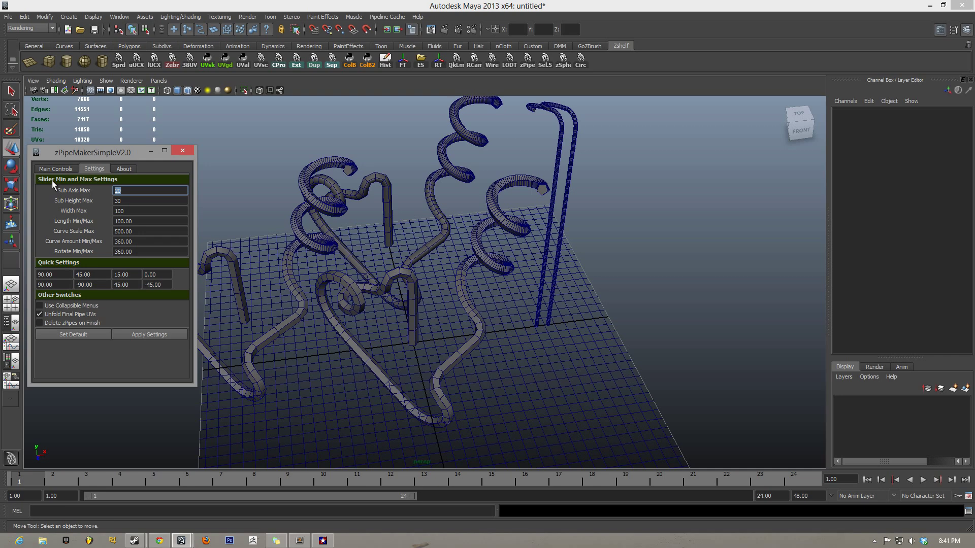
text(30)
key(Tab)
text(45)
key(Tab)
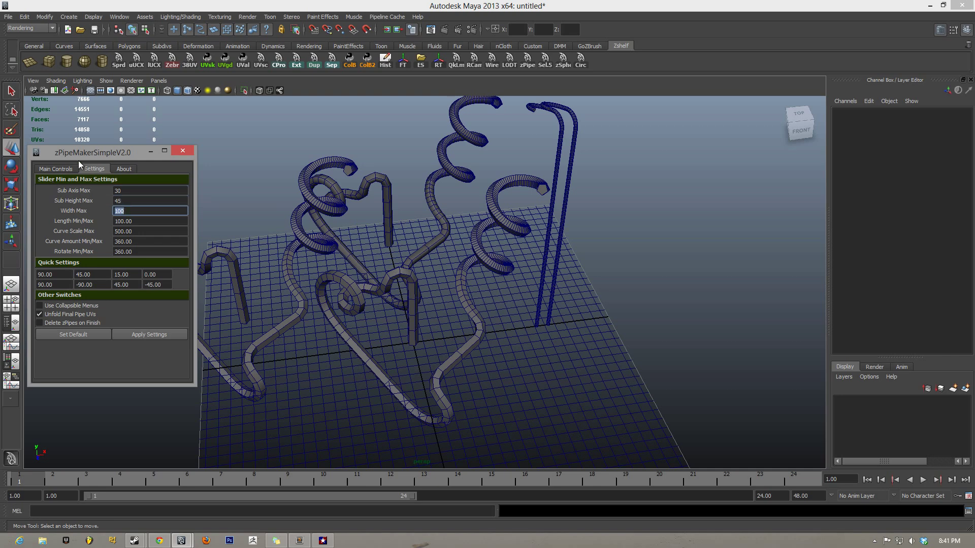
click(140, 336)
click(57, 168)
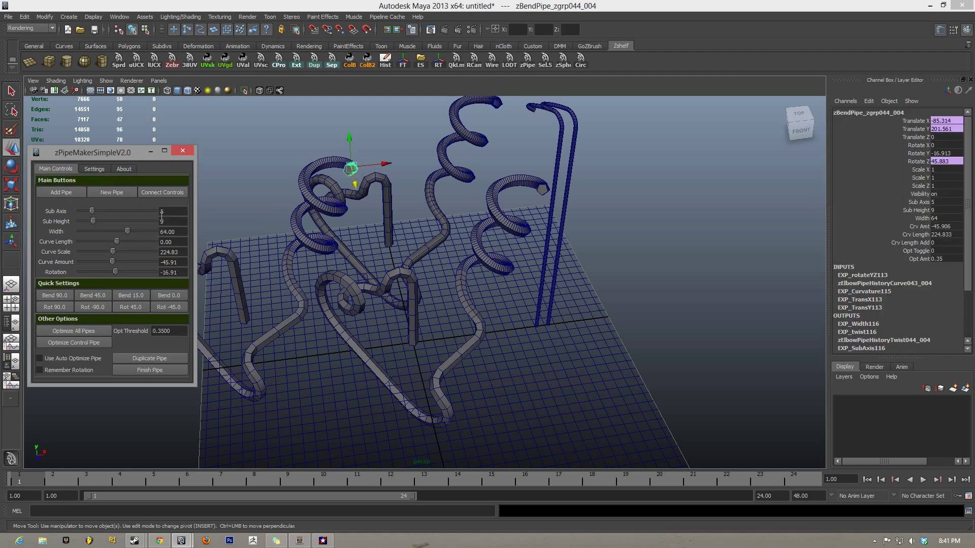
Refine the end segment of the spiral pipe copy with Sub Axis 8 and Sub Height 22
click(339, 194)
click(353, 168)
click(151, 192)
key(f)
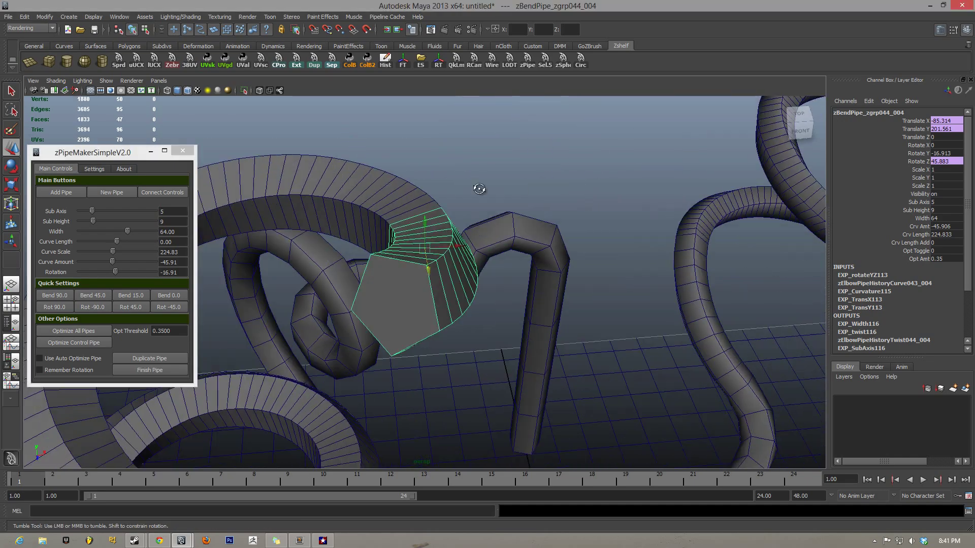
mouse_move(96, 219)
mouse_down()
mouse_move(158, 224)
mouse_move(116, 223)
mouse_move(157, 212)
mouse_move(100, 215)
mouse_up()
scroll(503, 294, down, 10)
alt+drag(502, 294, 548, 251)
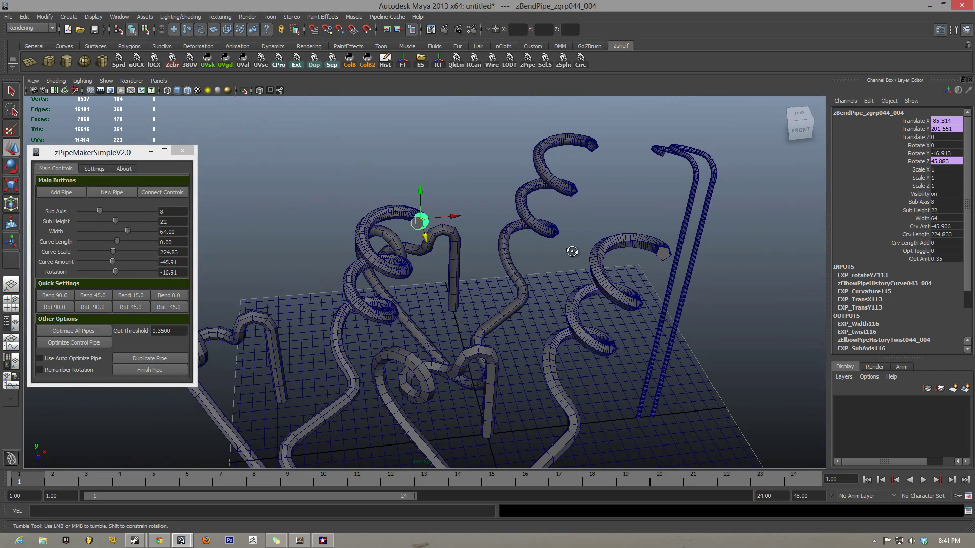
alt+drag(468, 304, 467, 276)
alt+right_drag(459, 265, 459, 274)
alt+drag(459, 274, 456, 277)
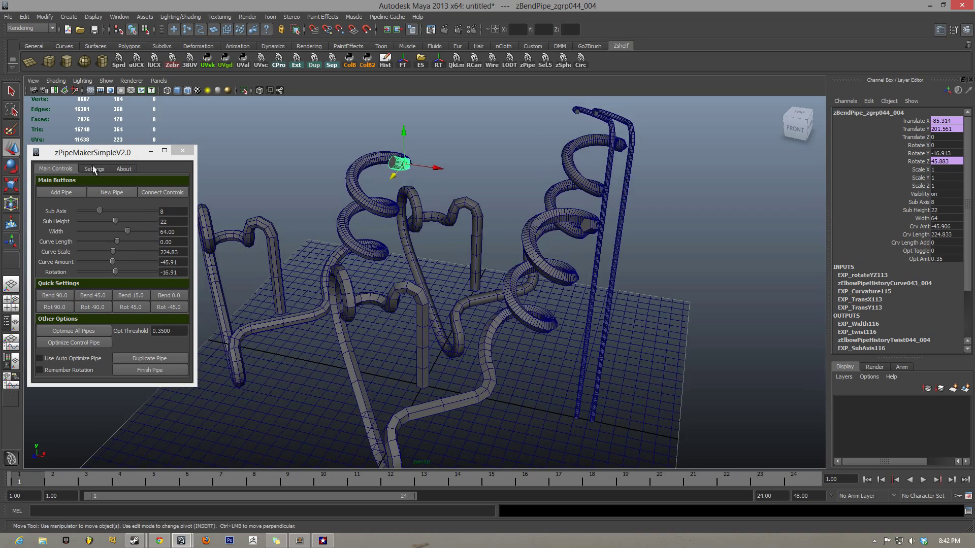
Set all eight quick bend and rotation presets to 5 in the script settings
click(92, 169)
click(287, 188)
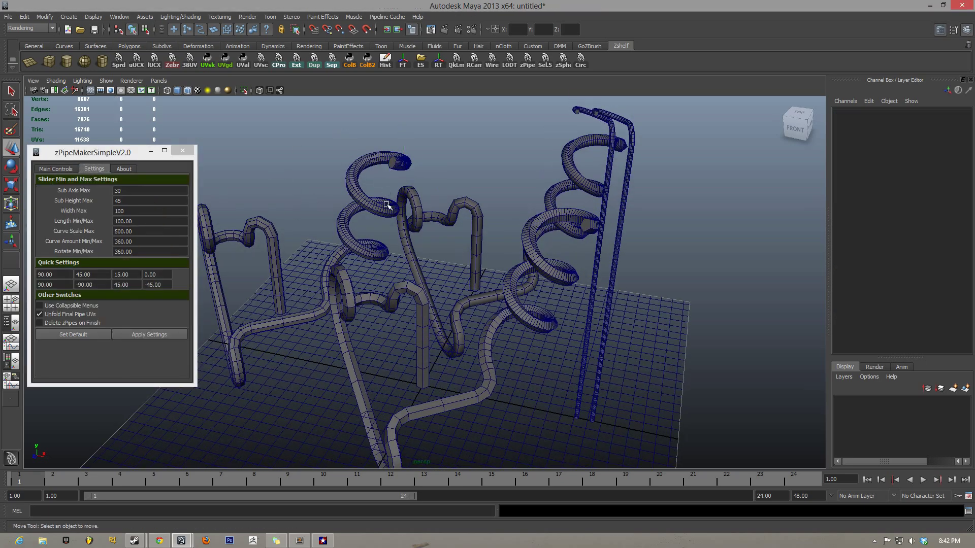
scroll(386, 209, down, 2)
scroll(385, 210, up, 2)
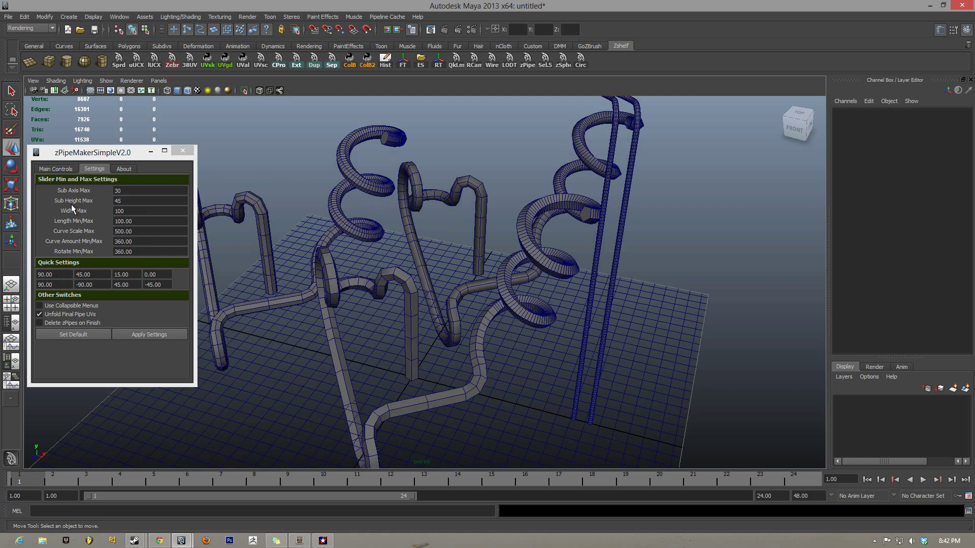
click(58, 274)
key(Tab)
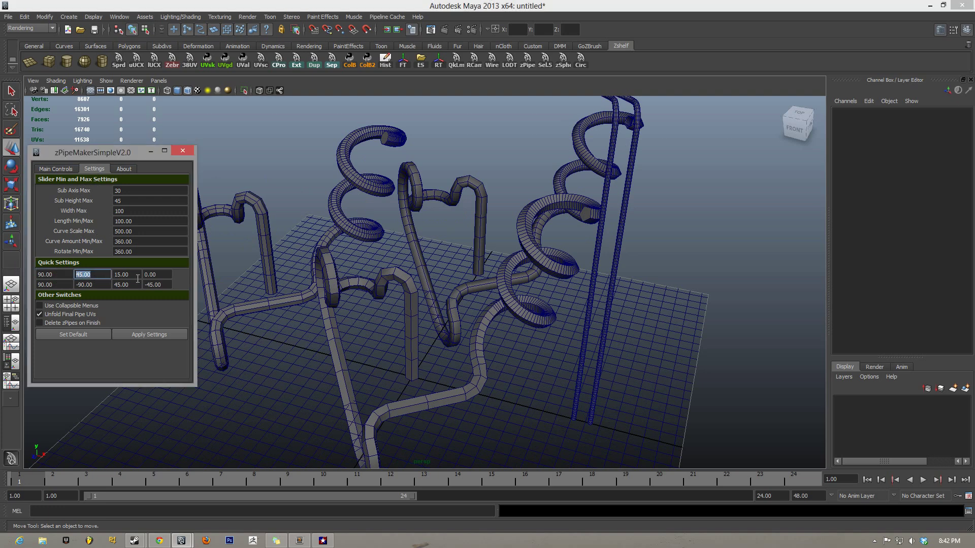
key(Tab)
key(Tab)
click(58, 273)
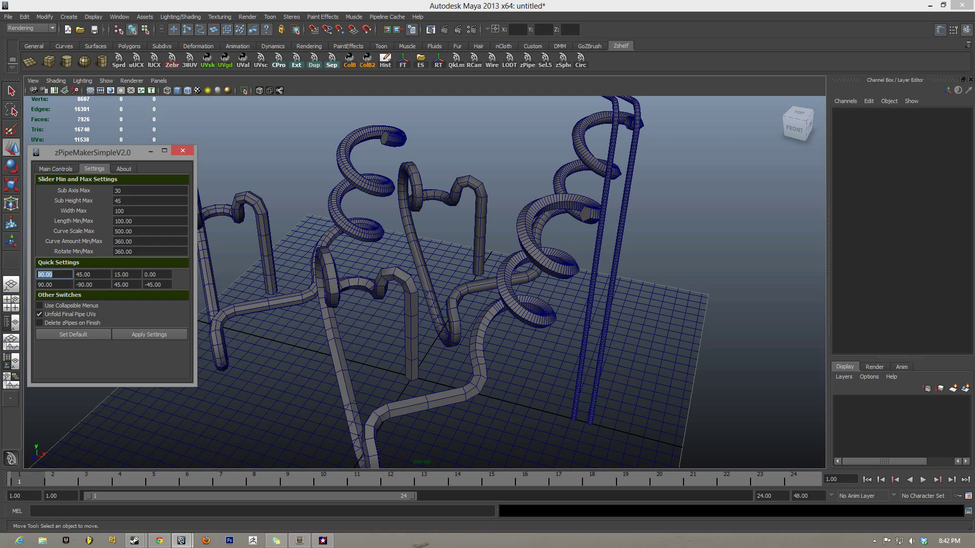
text(5	5	5	5	5	5	5	5)
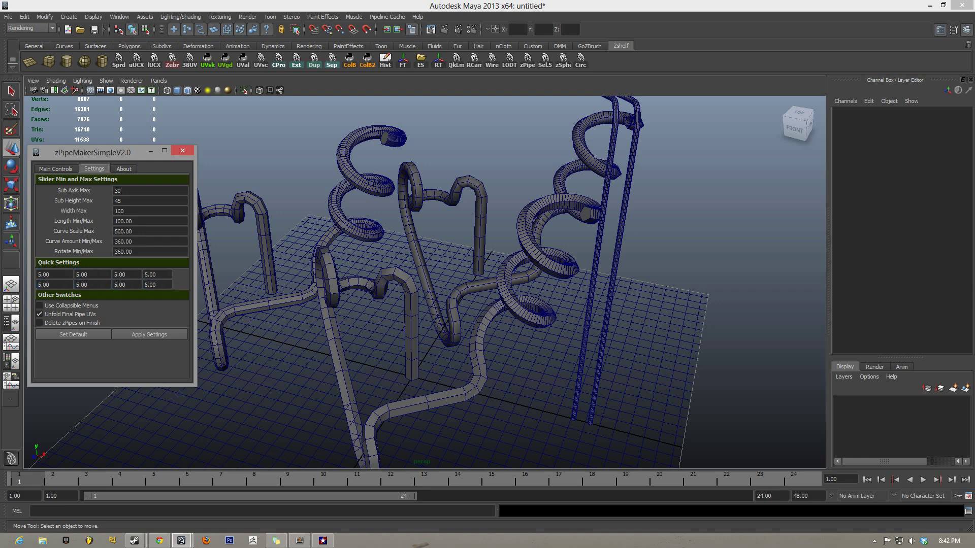
Apply the new presets and bend the end of the spiral pipe copy with the Bend 5.0 preset
click(156, 334)
click(63, 169)
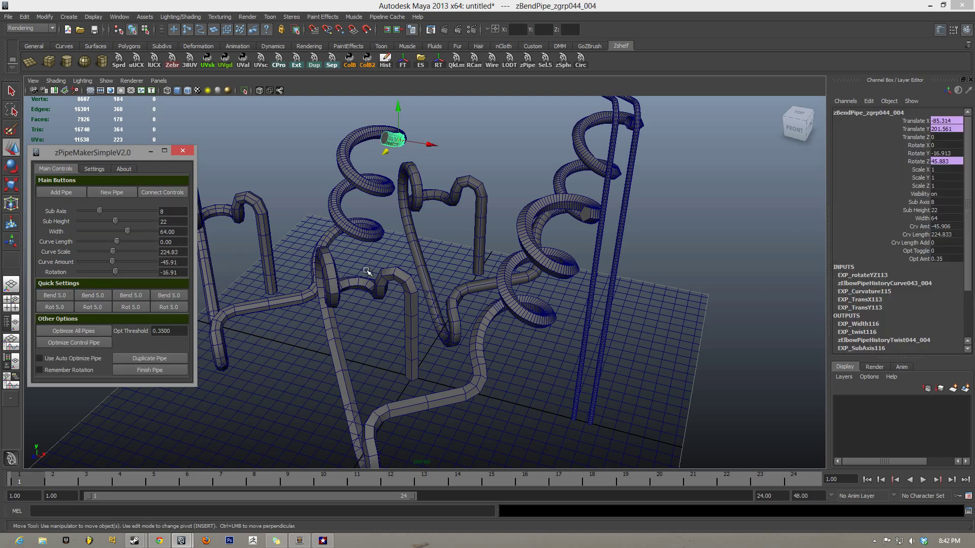
click(83, 295)
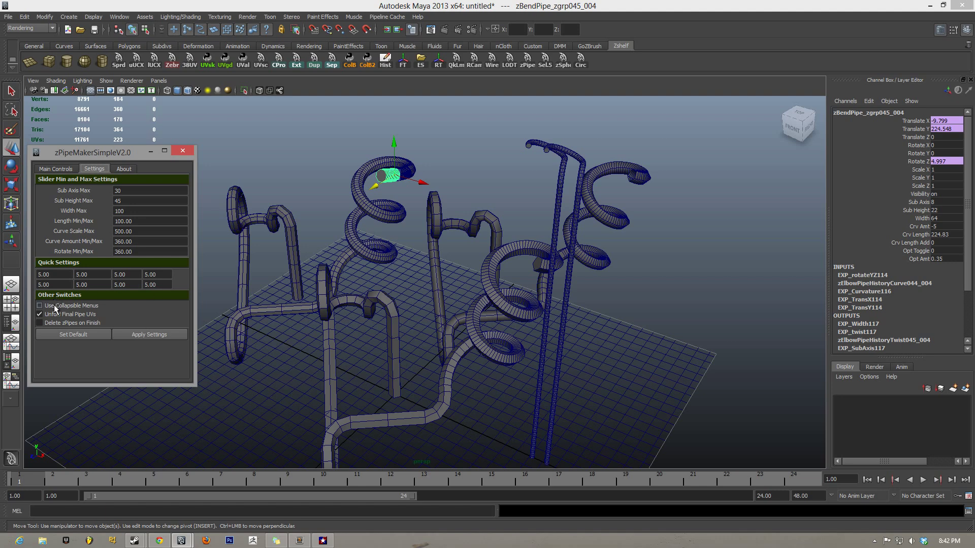
Enable Use Collapsible Menus, apply the settings, and collapse and reopen the Quick Settings section of the main controls
click(56, 323)
click(56, 315)
click(148, 334)
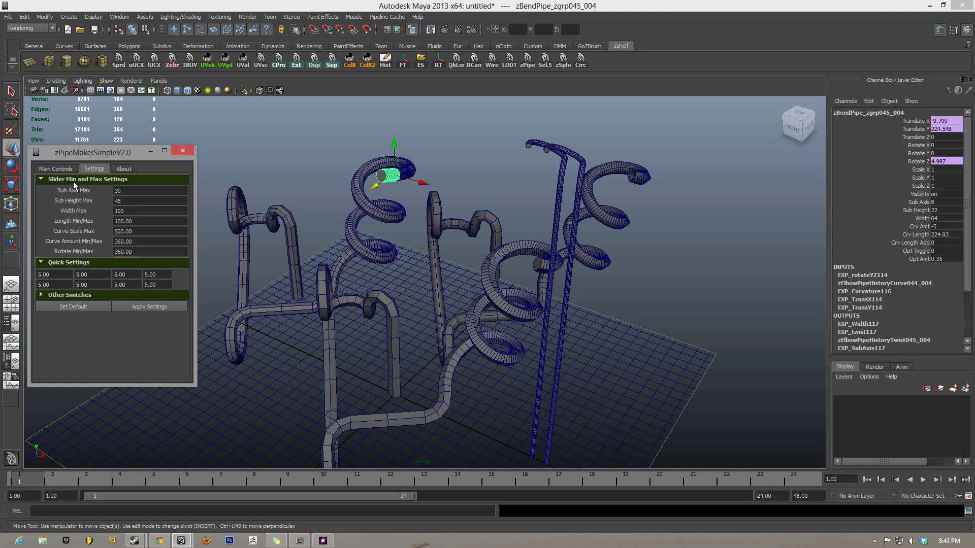
click(65, 168)
click(69, 284)
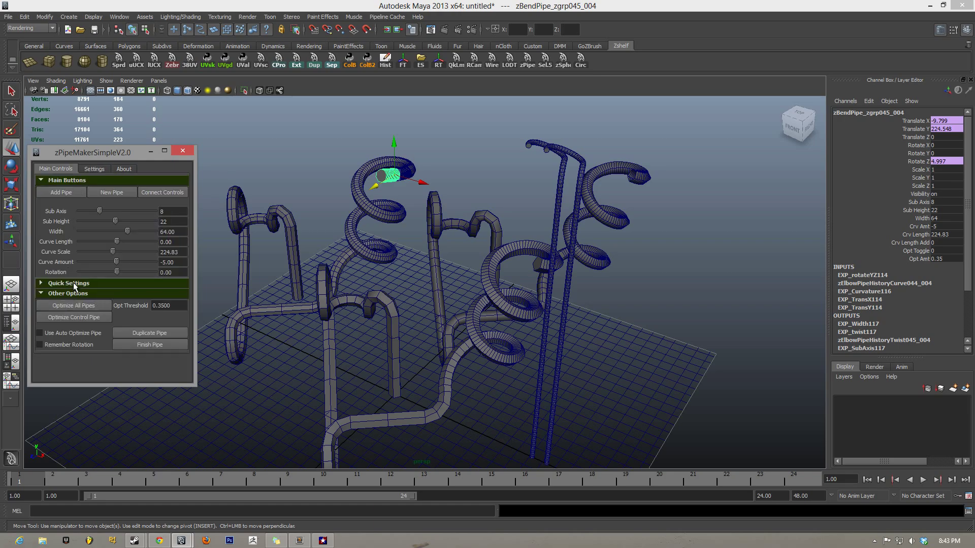
click(73, 283)
Select the spiral pipe nearest the camera and finish it as a single mesh
alt+drag(307, 266, 369, 274)
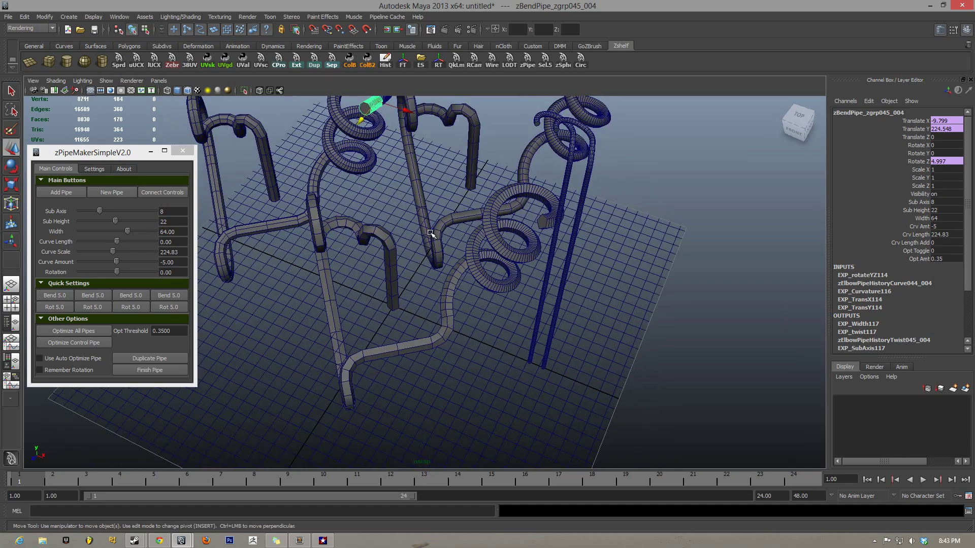
click(429, 236)
alt+drag(412, 212, 248, 374)
click(384, 295)
click(162, 371)
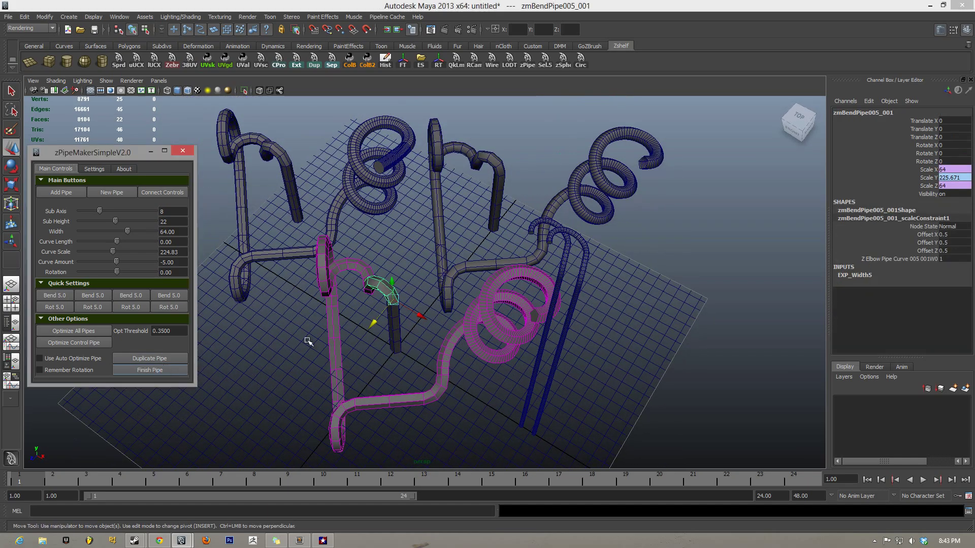
Examine the finished spiral pipes up close, selecting each one in turn to check its merged mesh
alt+drag(376, 369, 273, 272)
click(272, 272)
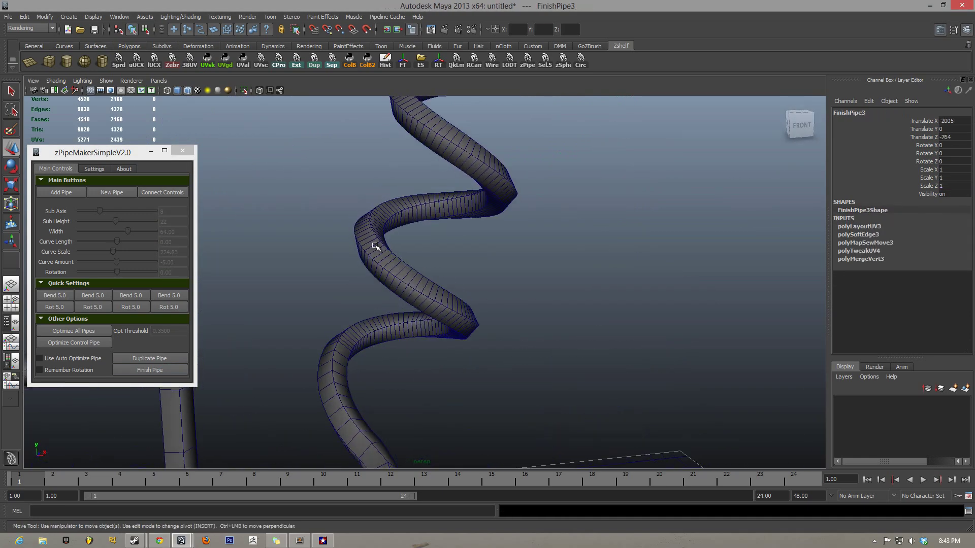
click(375, 246)
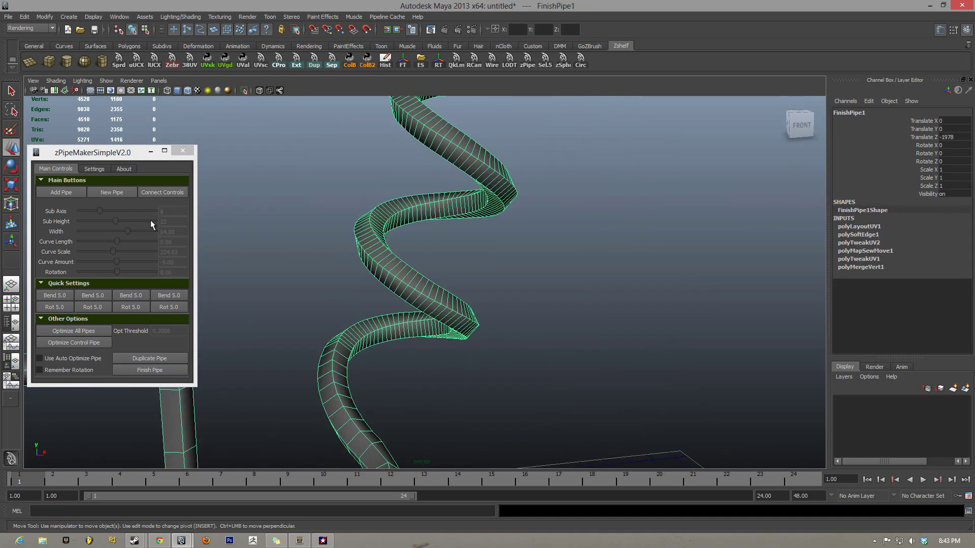
scroll(369, 337, down, 8)
alt+drag(502, 313, 403, 285)
click(396, 308)
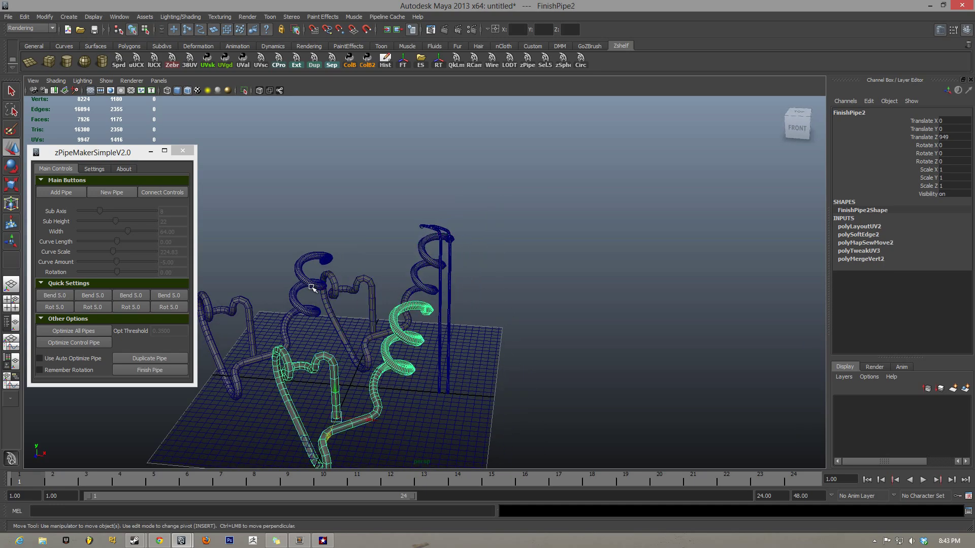
click(315, 292)
Select the parent group of a segment near the top of one thin pipe and delete that upper section
click(449, 255)
alt+drag(449, 255, 416, 284)
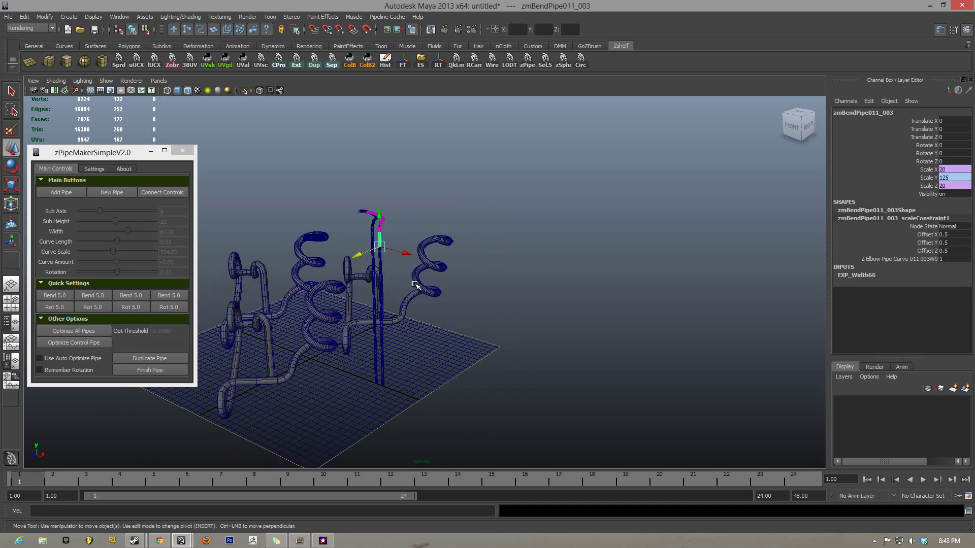
key(f)
scroll(436, 279, down, 10)
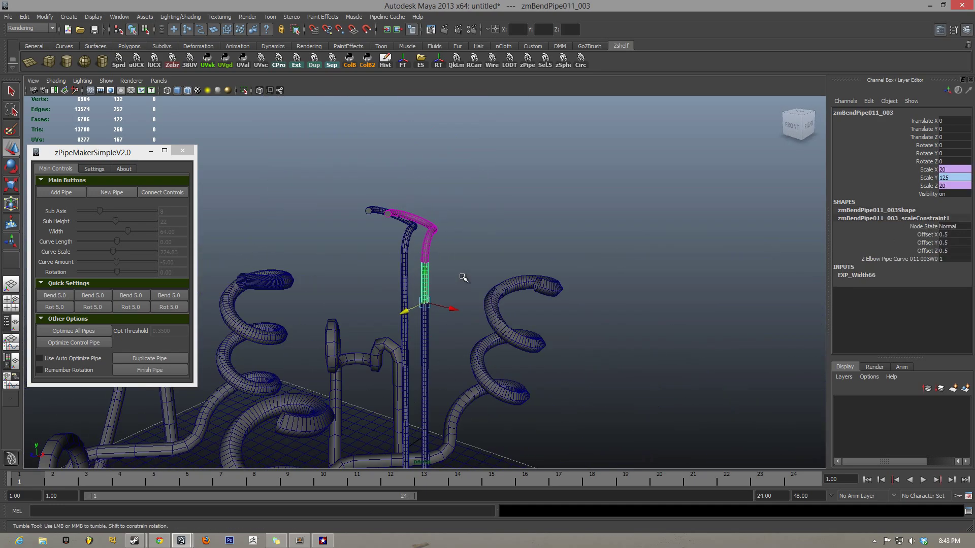
key(Up)
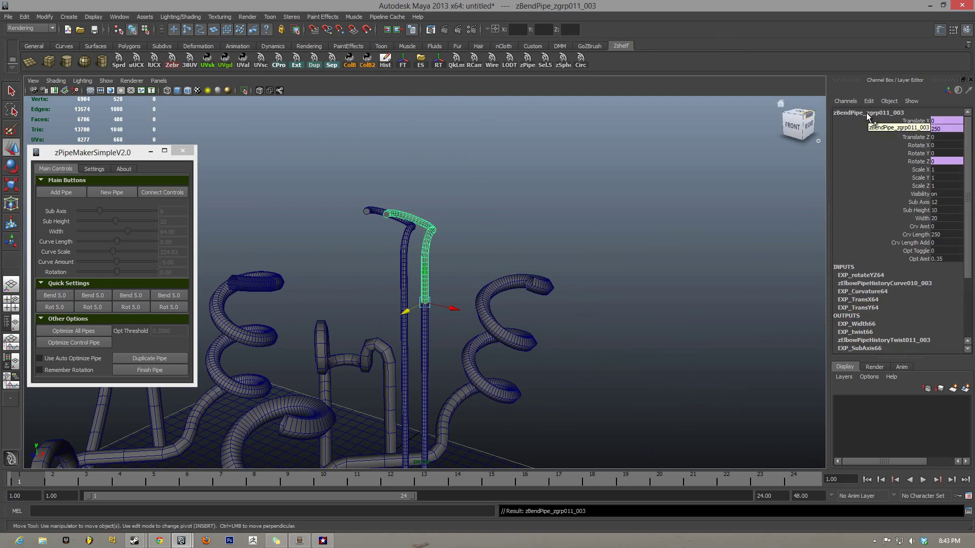
click(435, 184)
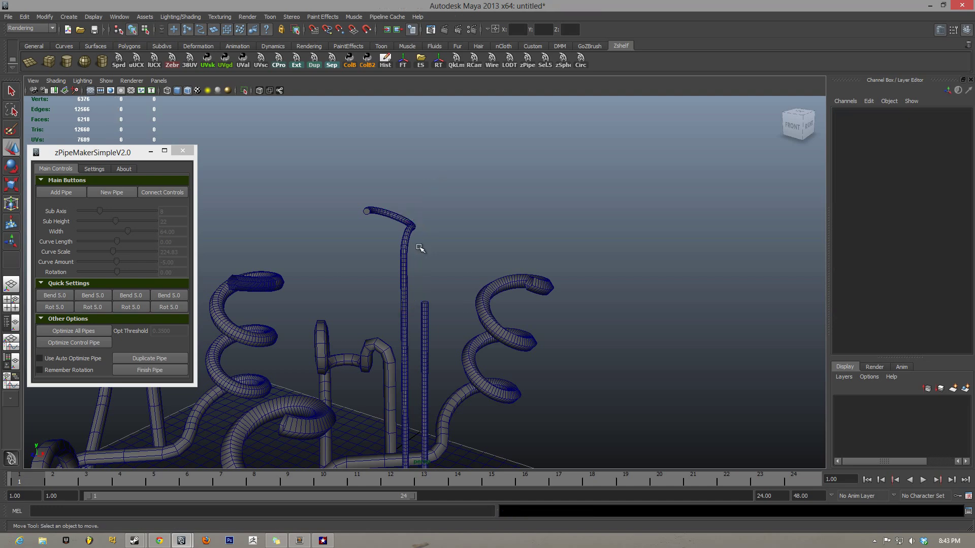
Extend the shortened thin pipe upward with several straight segments and bend its end with the Bend 5.0 preset
click(63, 195)
click(65, 195)
click(65, 195)
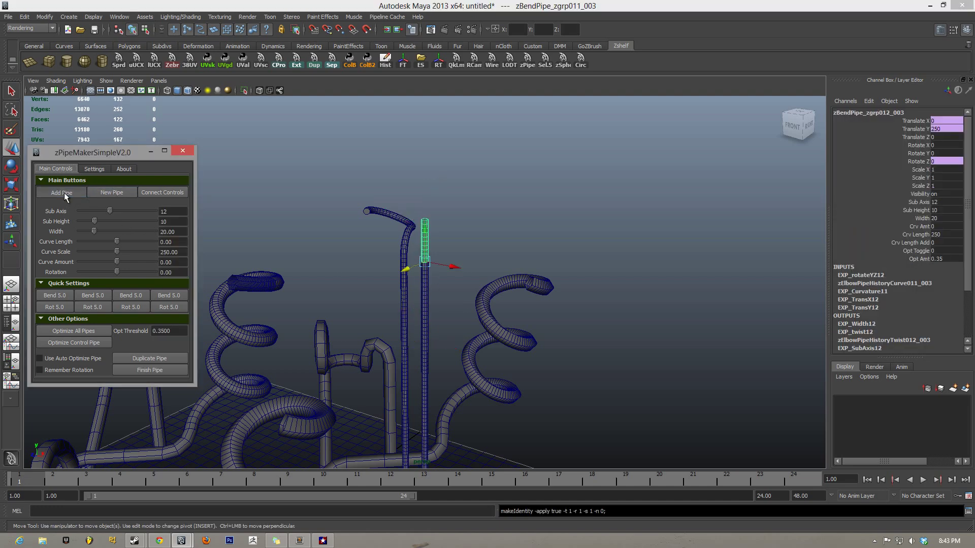
click(65, 195)
click(65, 195)
alt+drag(546, 218, 487, 248)
click(64, 298)
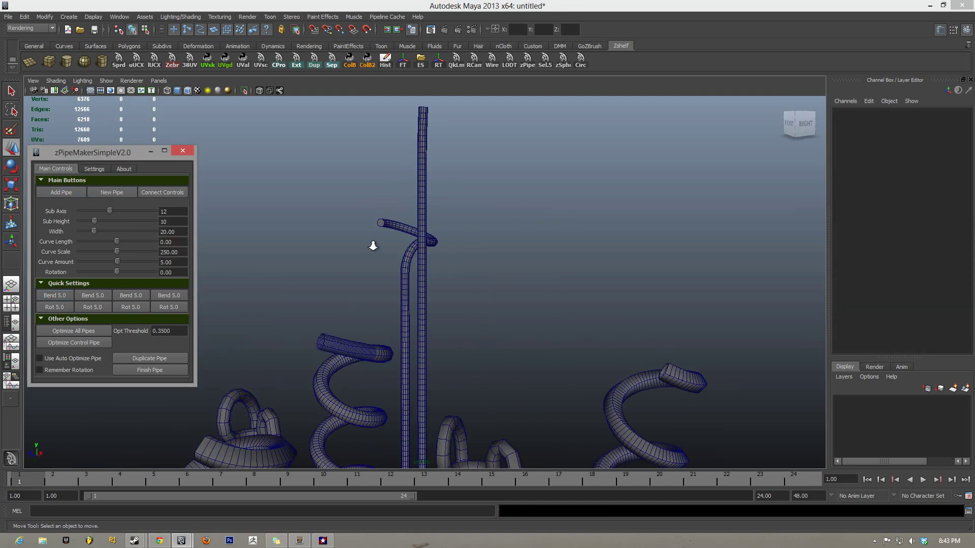
alt+drag(374, 243, 301, 260)
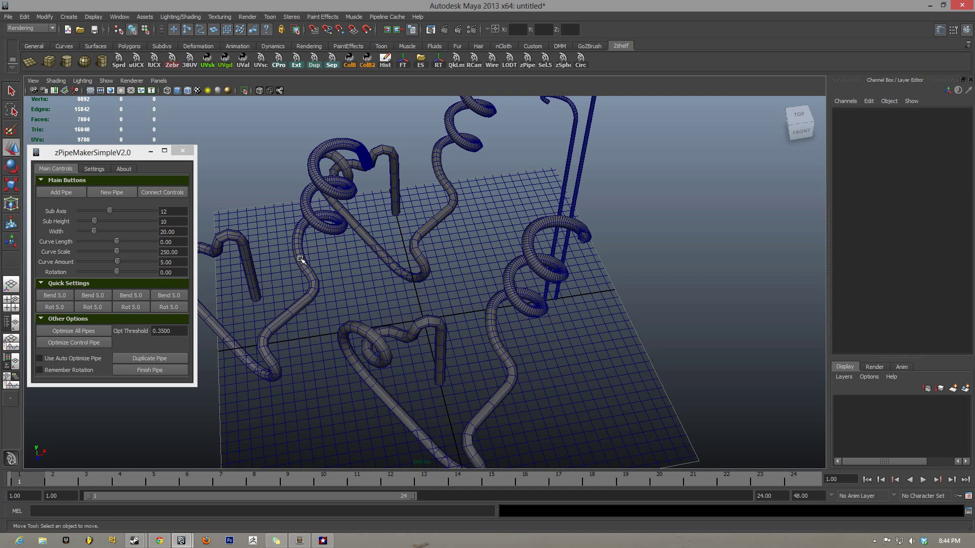